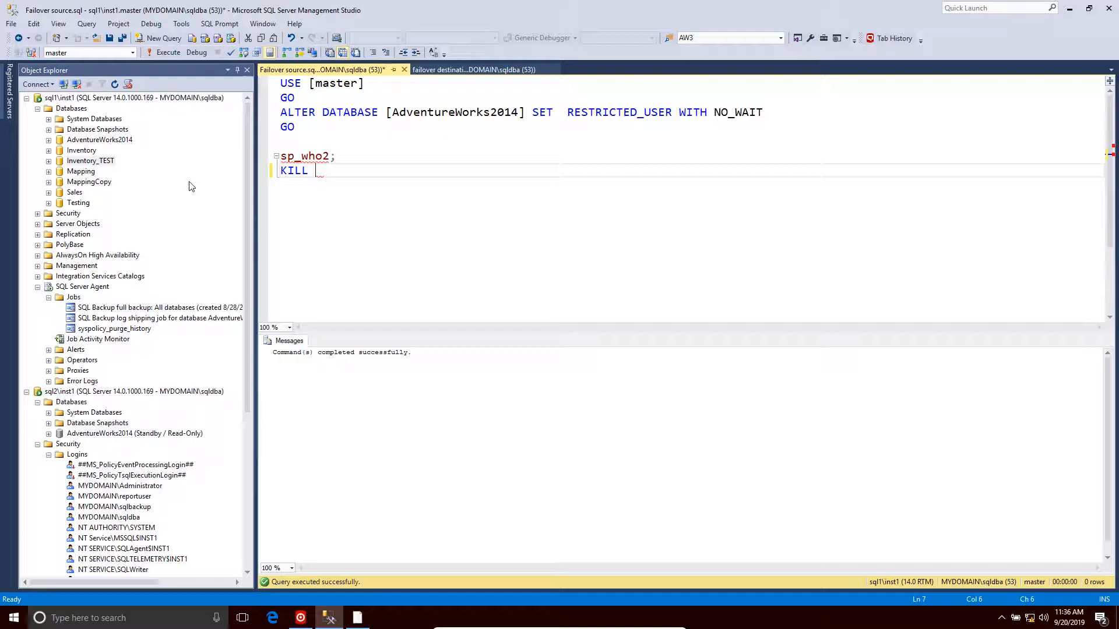
- Disable the SQL Backup log shipping job for AdventureWorks2014 under sql1\inst1's SQL Server Agent
{"action": "left_click", "coordinate": [166, 320]}
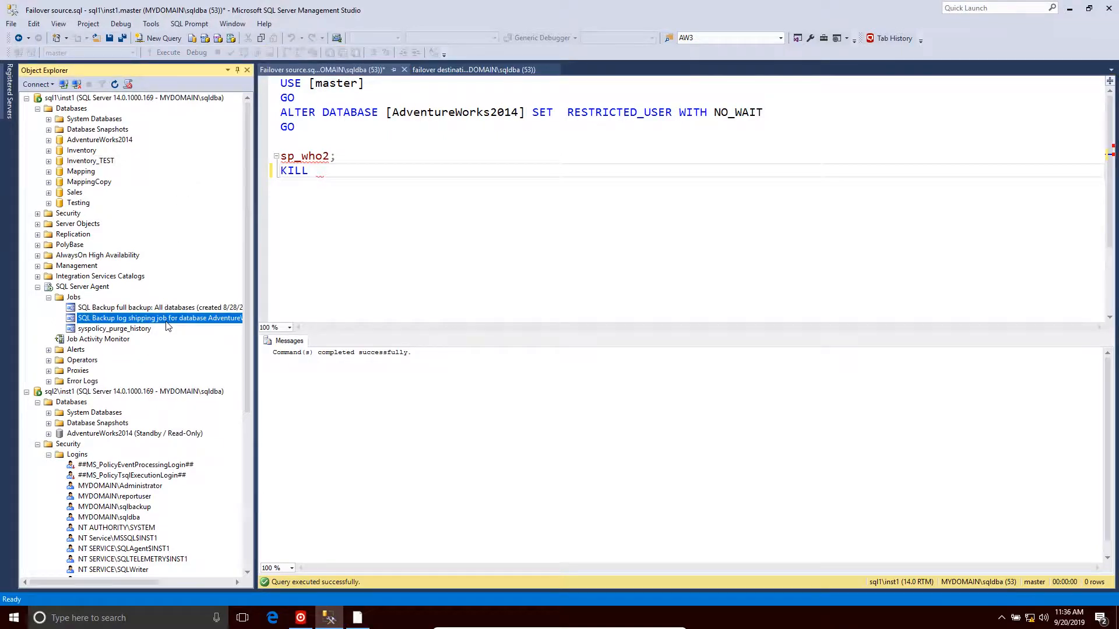
{"action": "right_click", "coordinate": [167, 326]}
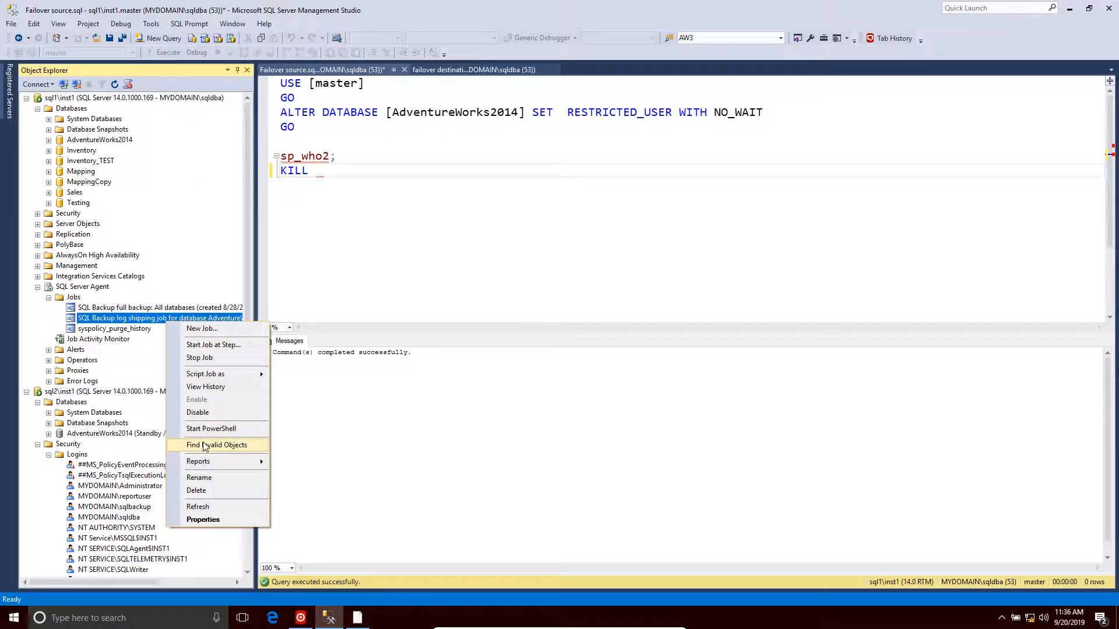
{"action": "left_click", "coordinate": [199, 412]}
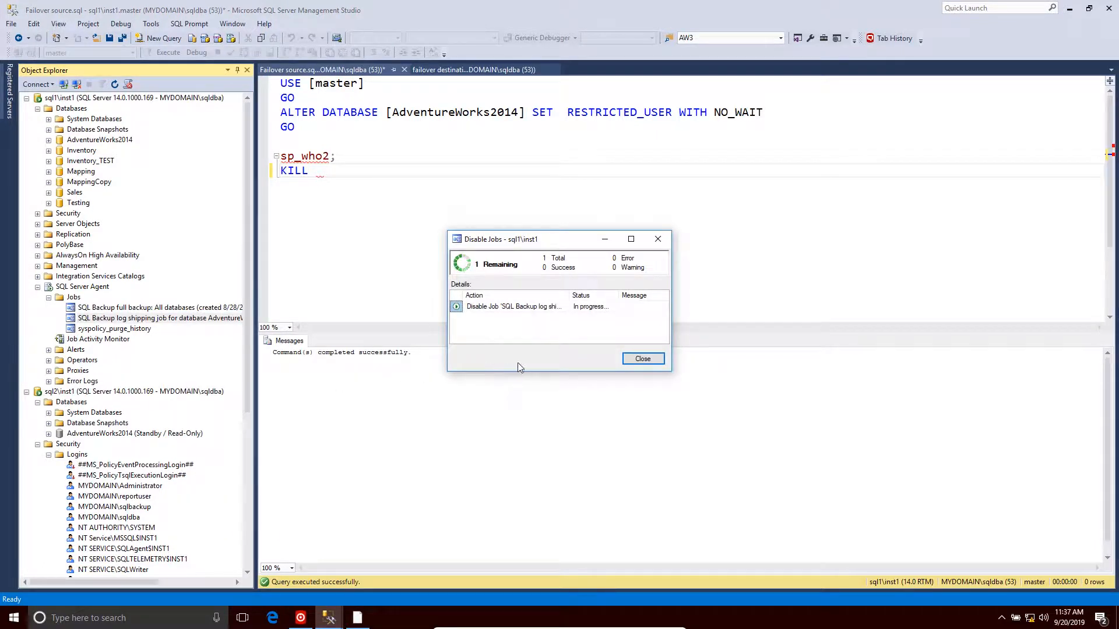
{"action": "left_click", "coordinate": [642, 360]}
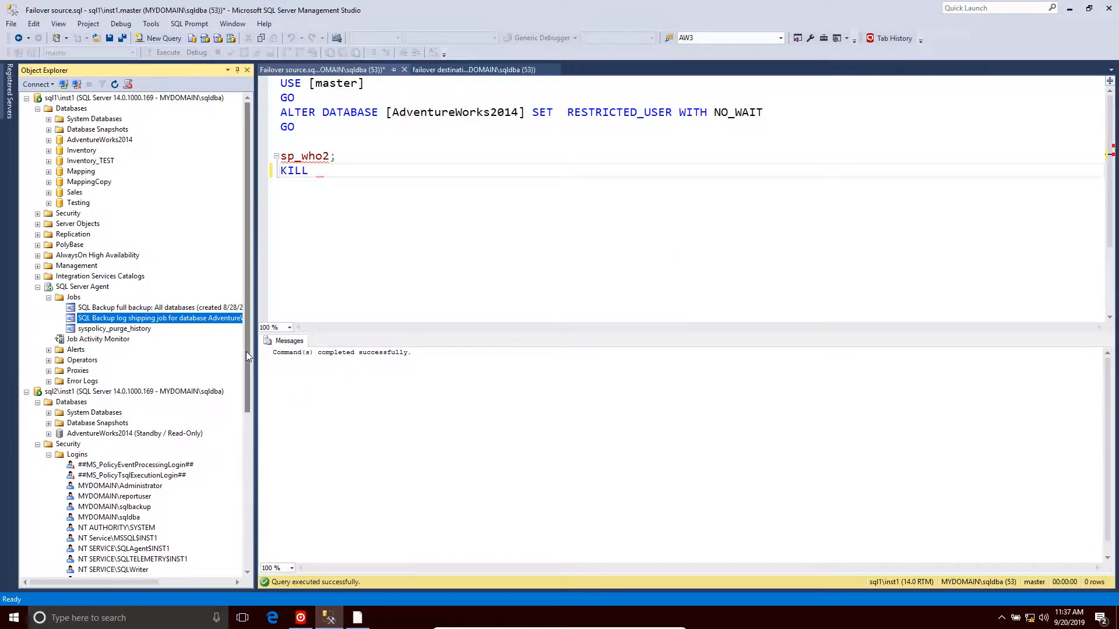
- Disable the SQL Backup log shipping job under sql2\inst1's SQL Server Agent as well
{"action": "left_click_drag", "start_coordinate": [246, 355], "coordinate": [233, 524]}
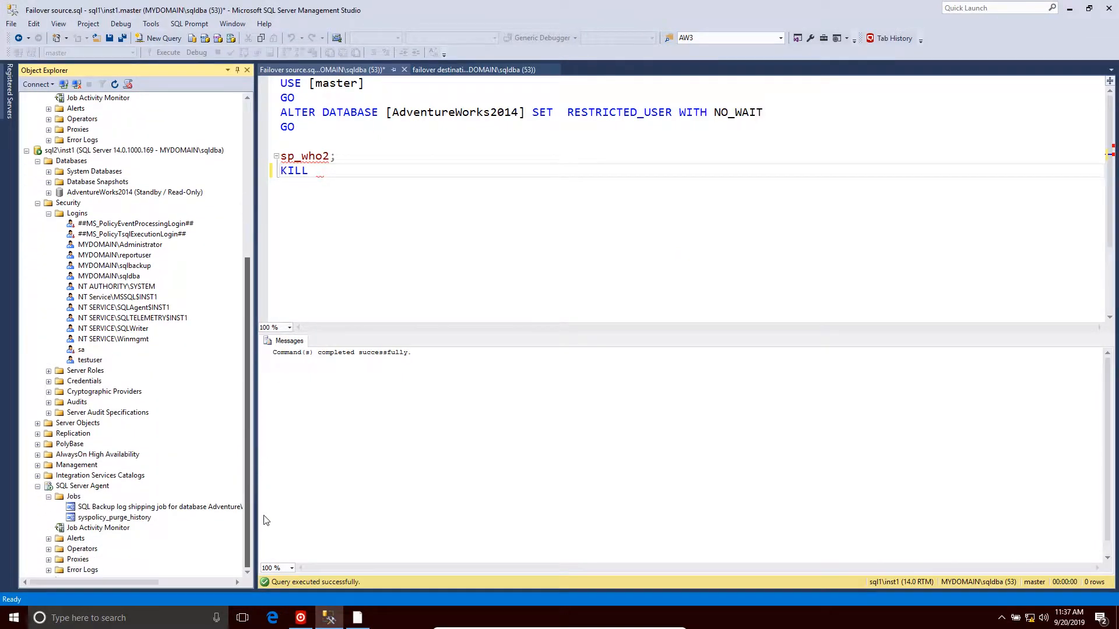
{"action": "left_click", "coordinate": [154, 508]}
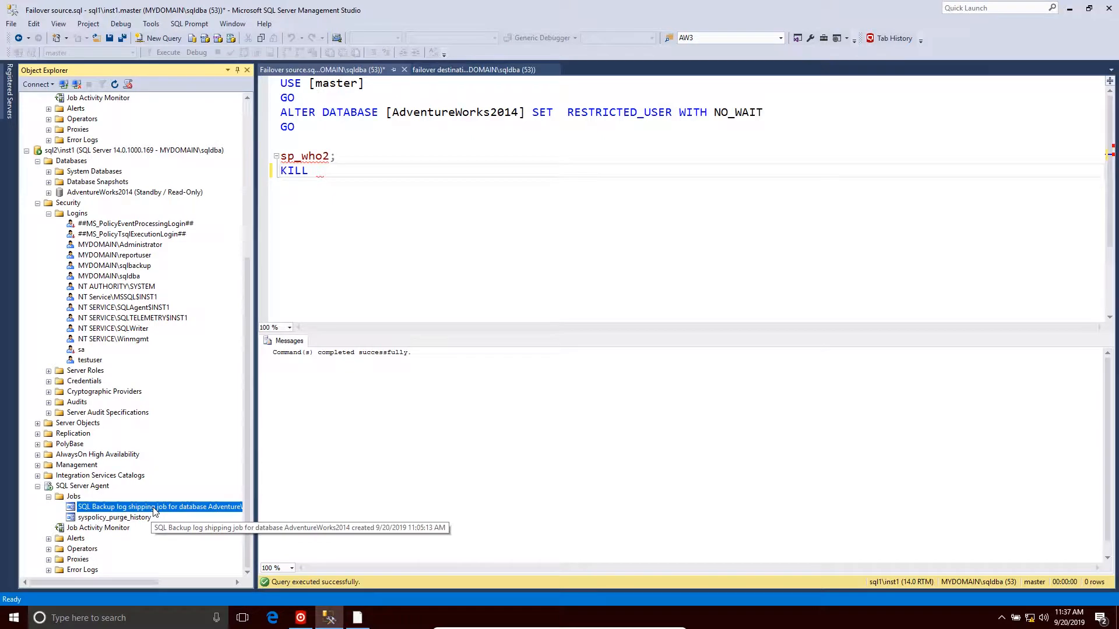
{"action": "right_click", "coordinate": [155, 510]}
{"action": "left_click", "coordinate": [181, 492]}
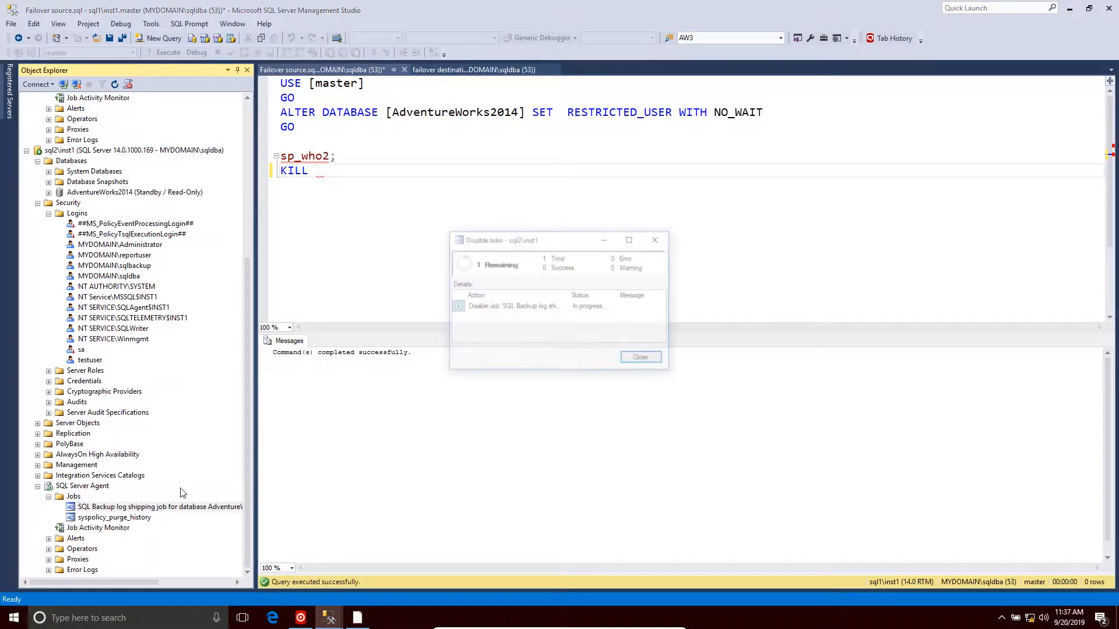
{"action": "left_click", "coordinate": [641, 359]}
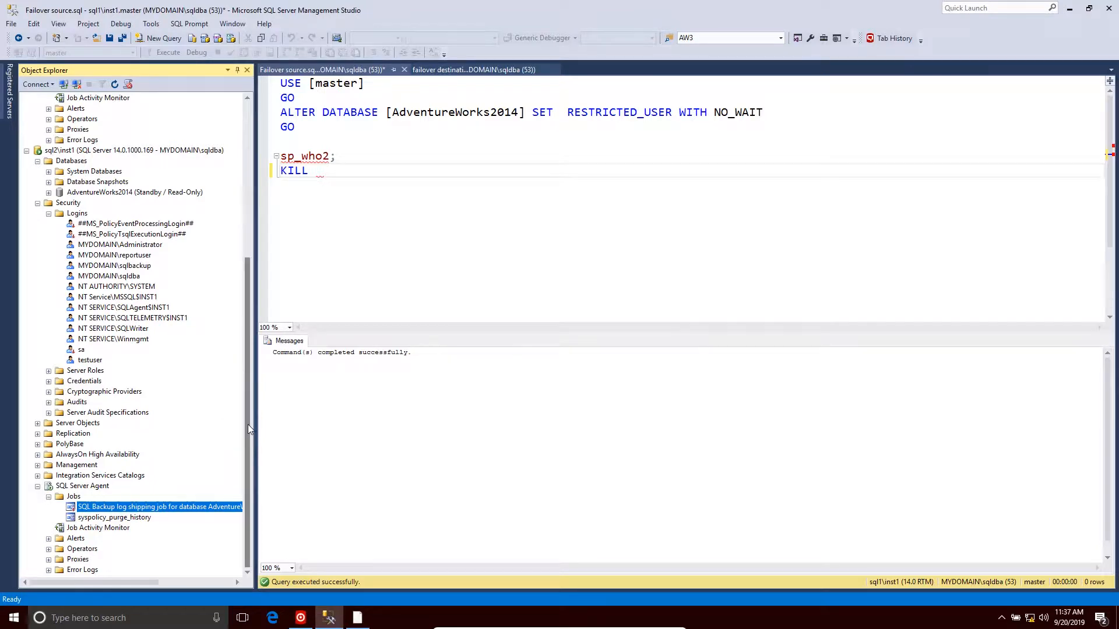
- Script the testuser database user of sql1's AdventureWorks2014 as CREATE to a new query editor window
{"action": "left_click_drag", "start_coordinate": [248, 425], "coordinate": [232, 247]}
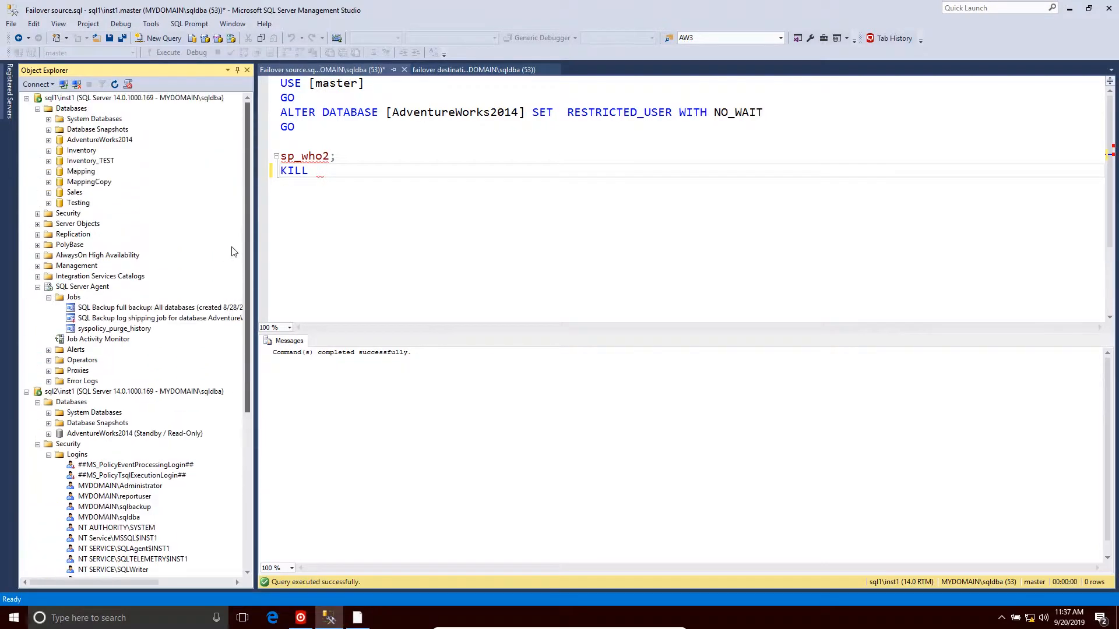
{"action": "left_click", "coordinate": [49, 140]}
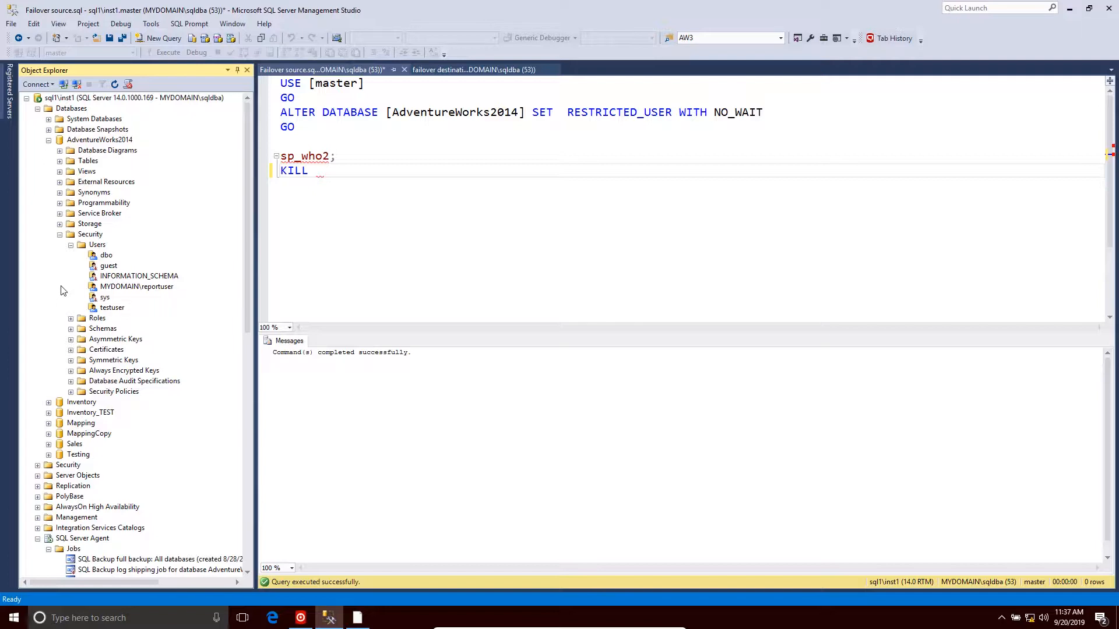
{"action": "right_click", "coordinate": [120, 310]}
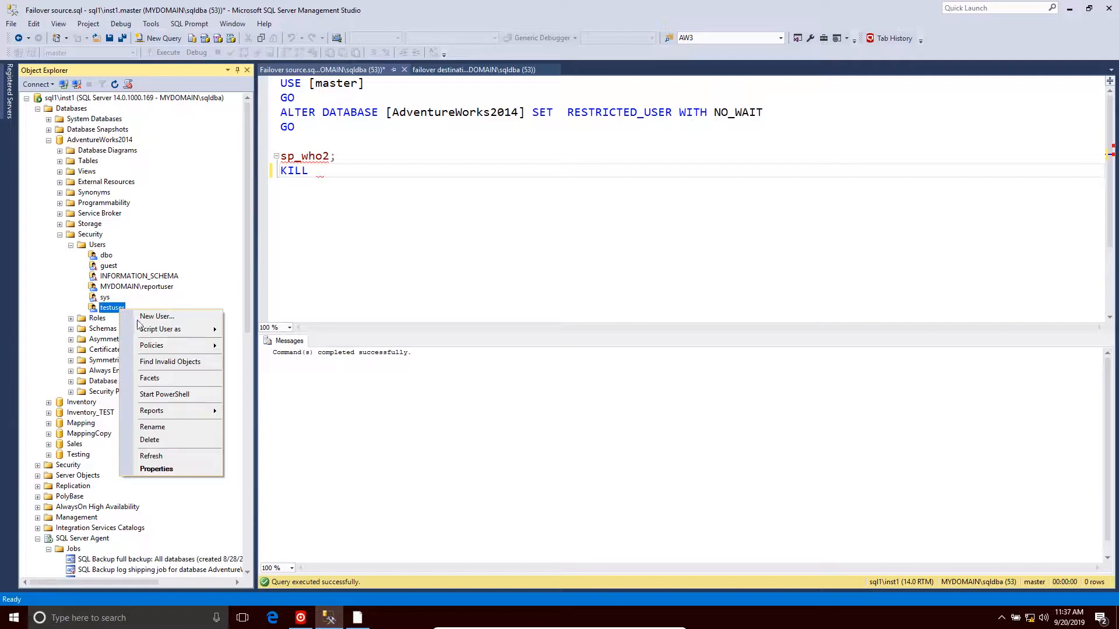
{"action": "mouse_move", "coordinate": [146, 330]}
{"action": "mouse_move", "coordinate": [250, 331]}
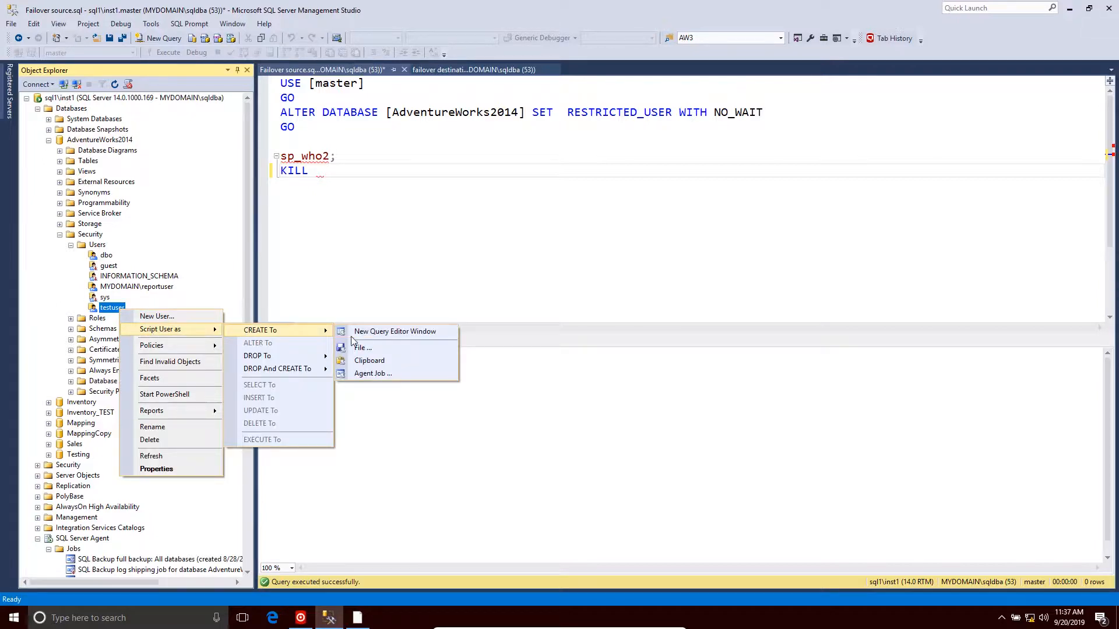
{"action": "left_click", "coordinate": [359, 334]}
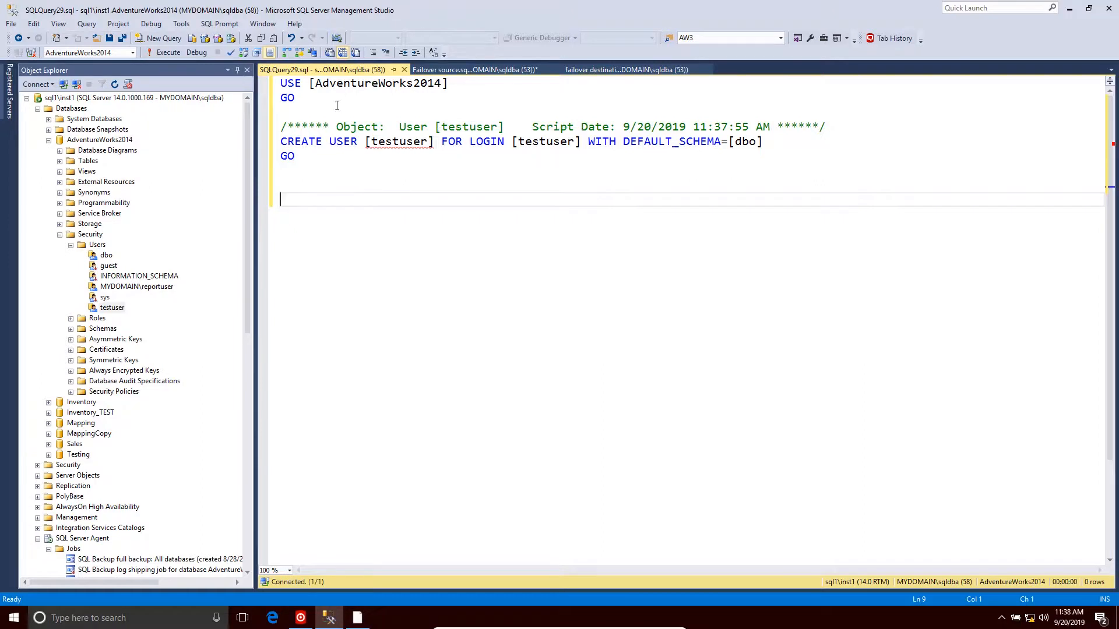
- Script the testuser user of sql2's standby AdventureWorks2014 as CREATE to a new query editor window
{"action": "left_click", "coordinate": [405, 70]}
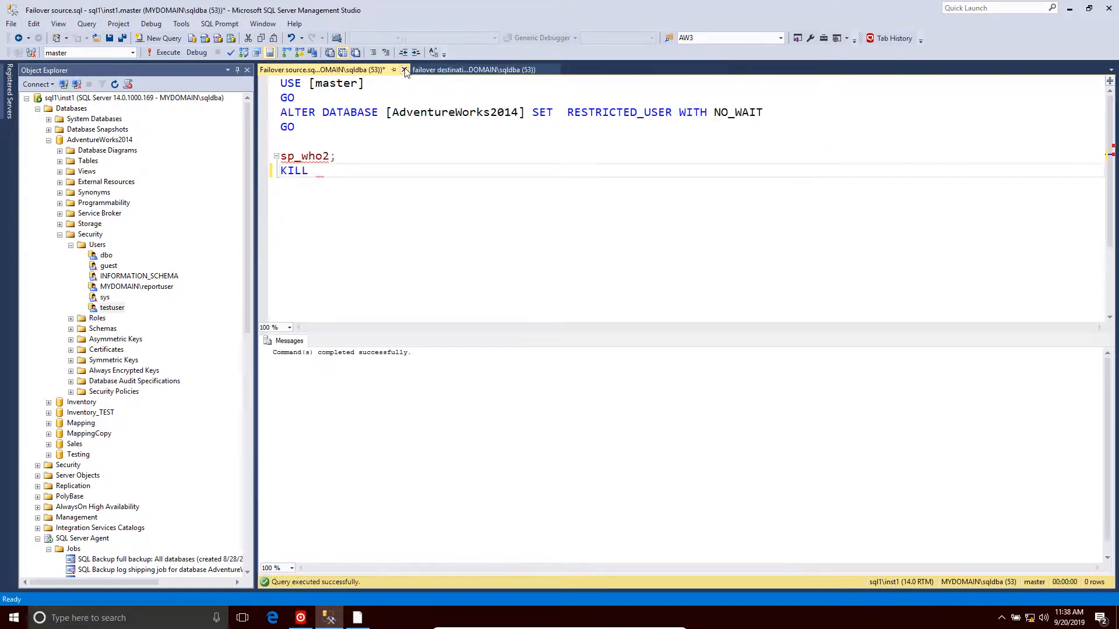
{"action": "left_click", "coordinate": [49, 139]}
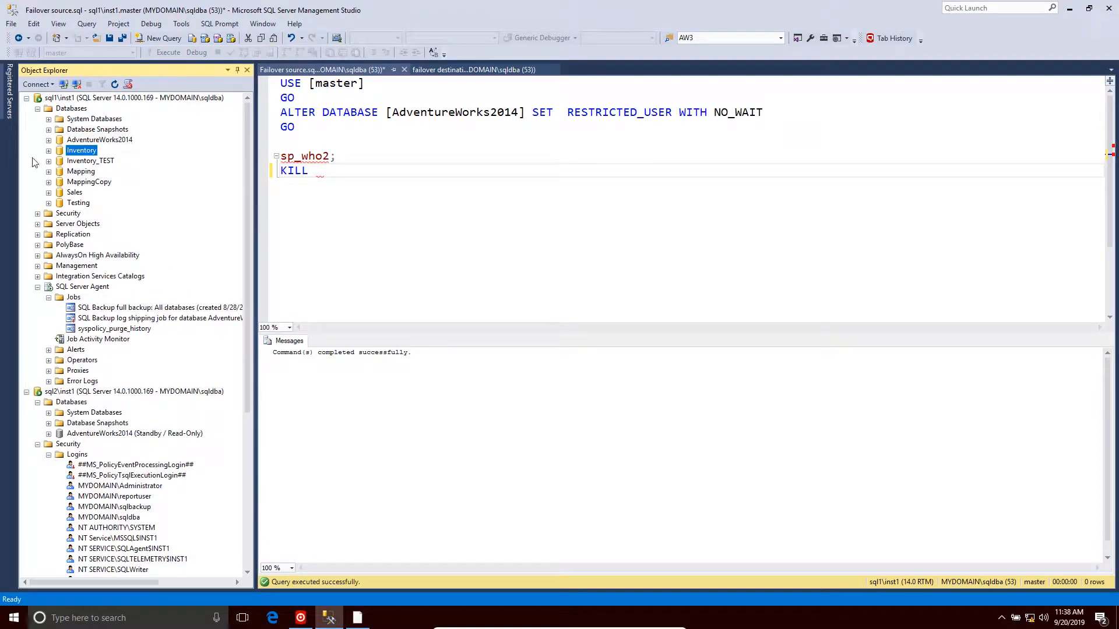
{"action": "left_click", "coordinate": [38, 109]}
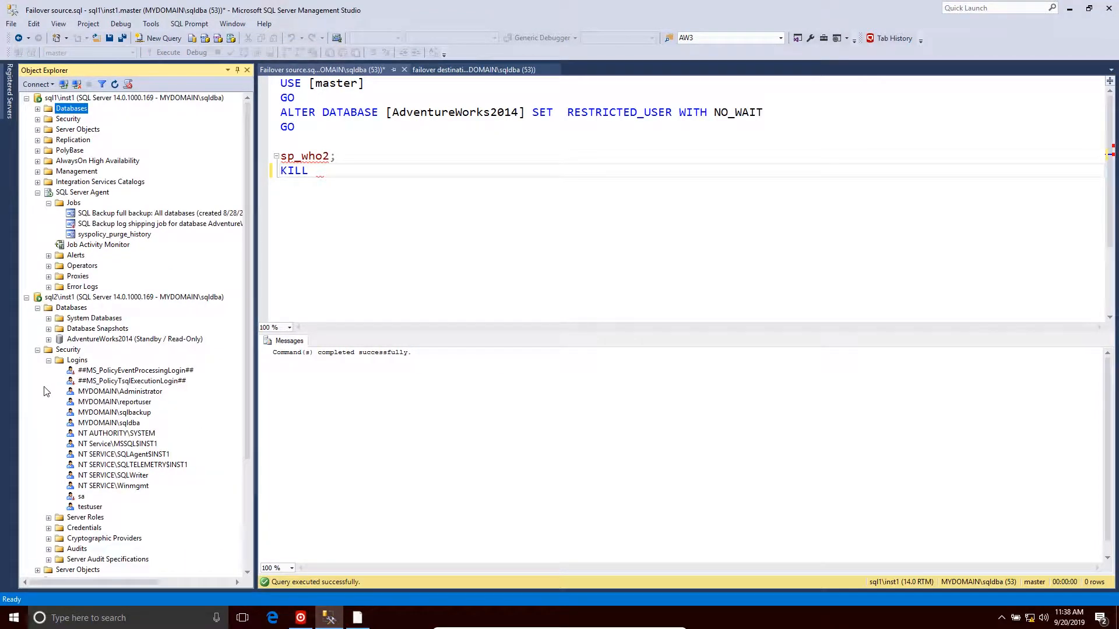
{"action": "left_click", "coordinate": [48, 339]}
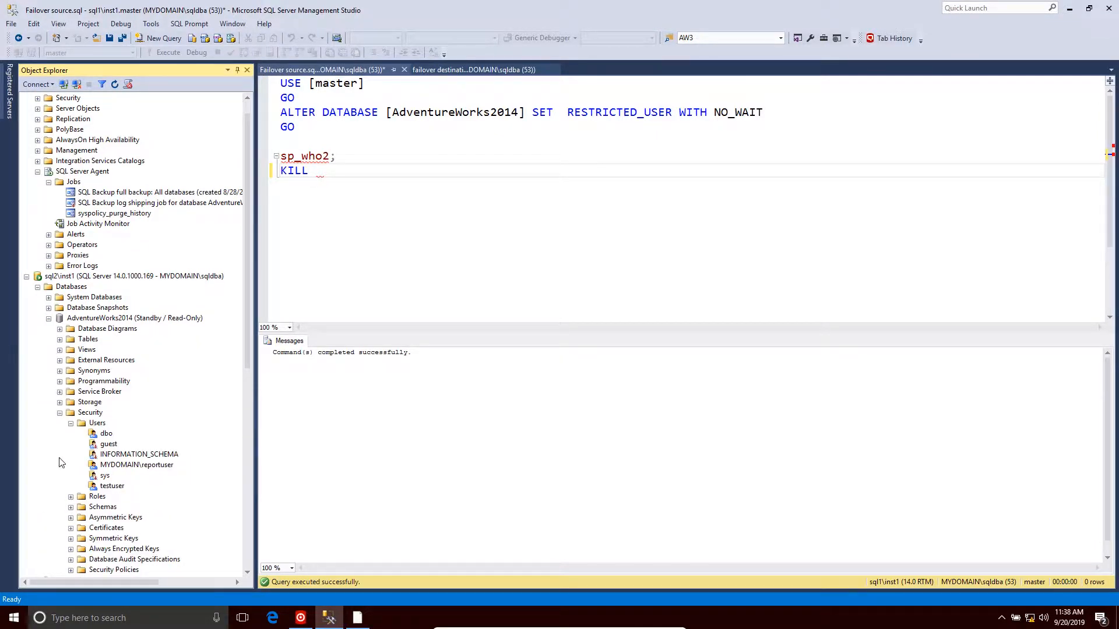
{"action": "right_click", "coordinate": [110, 488]}
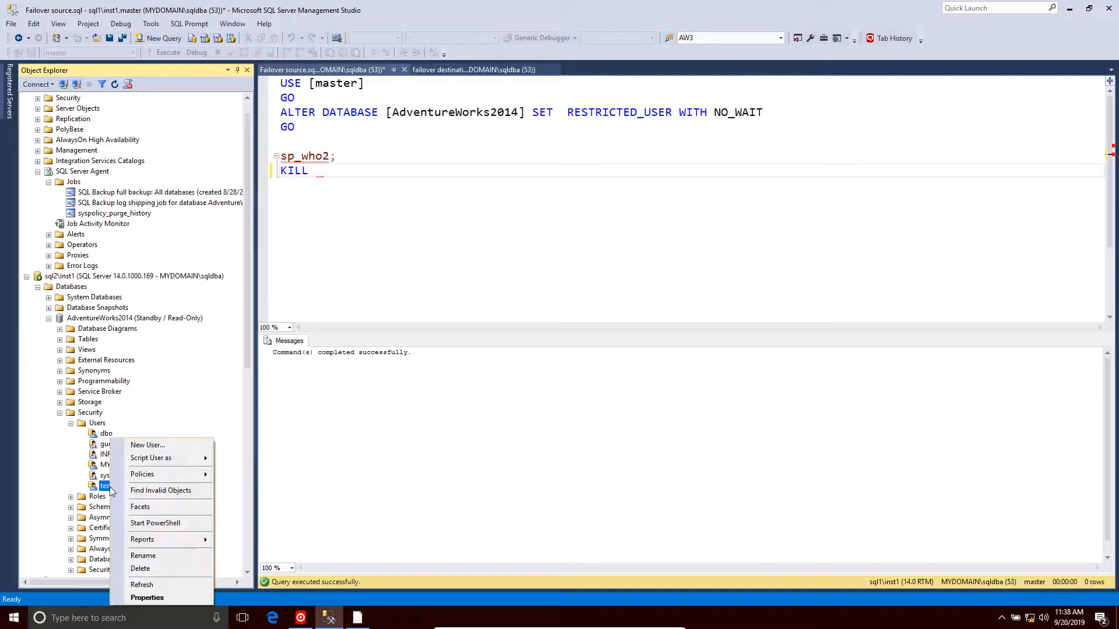
{"action": "mouse_move", "coordinate": [170, 459]}
{"action": "mouse_move", "coordinate": [227, 461]}
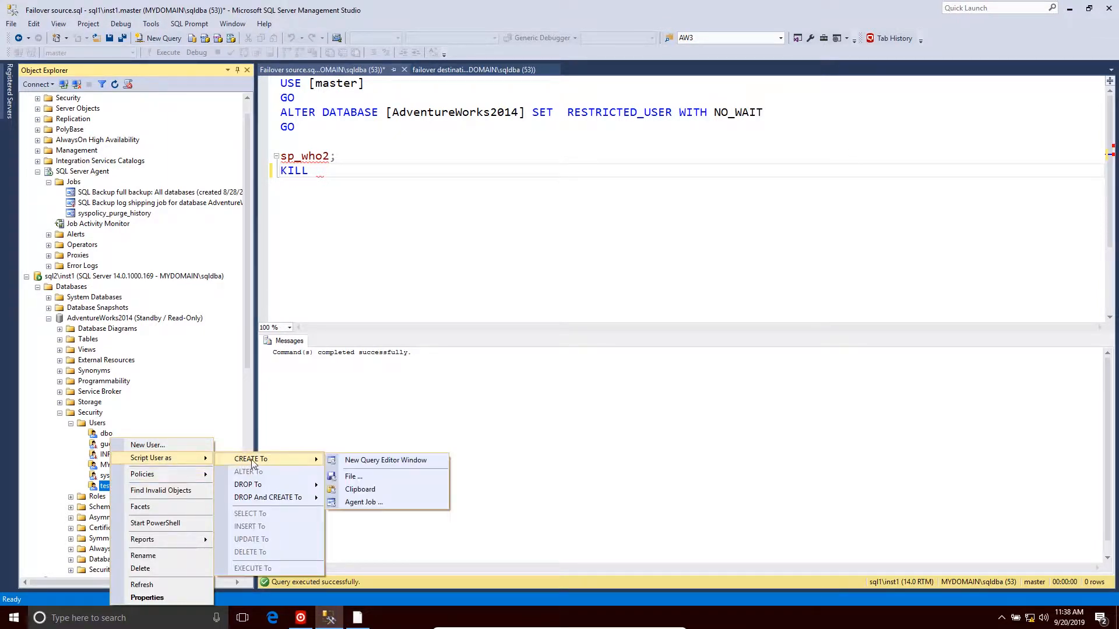
{"action": "left_click", "coordinate": [351, 460]}
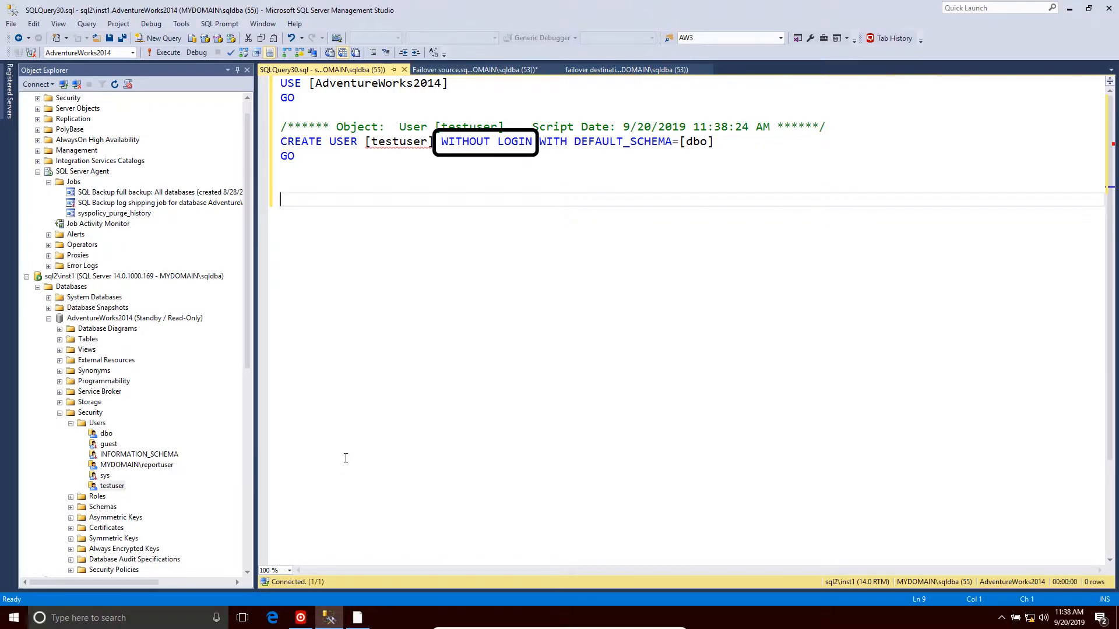
- Run sp_who2 alone in the failover source query window
{"action": "left_click", "coordinate": [403, 69]}
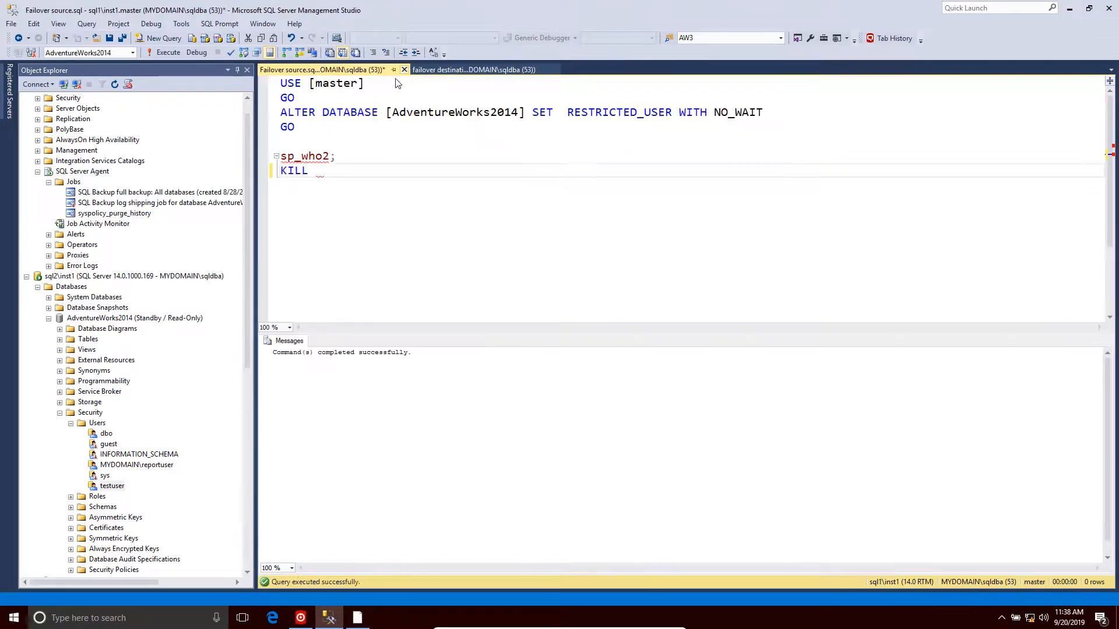
{"action": "left_click", "coordinate": [49, 319]}
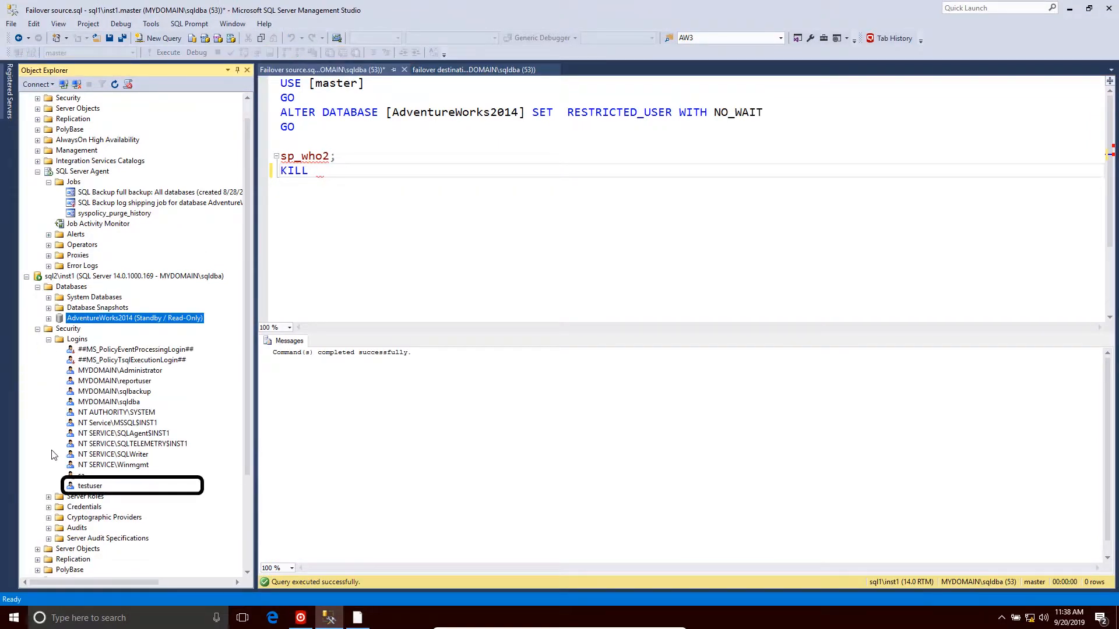
{"action": "left_click", "coordinate": [28, 278]}
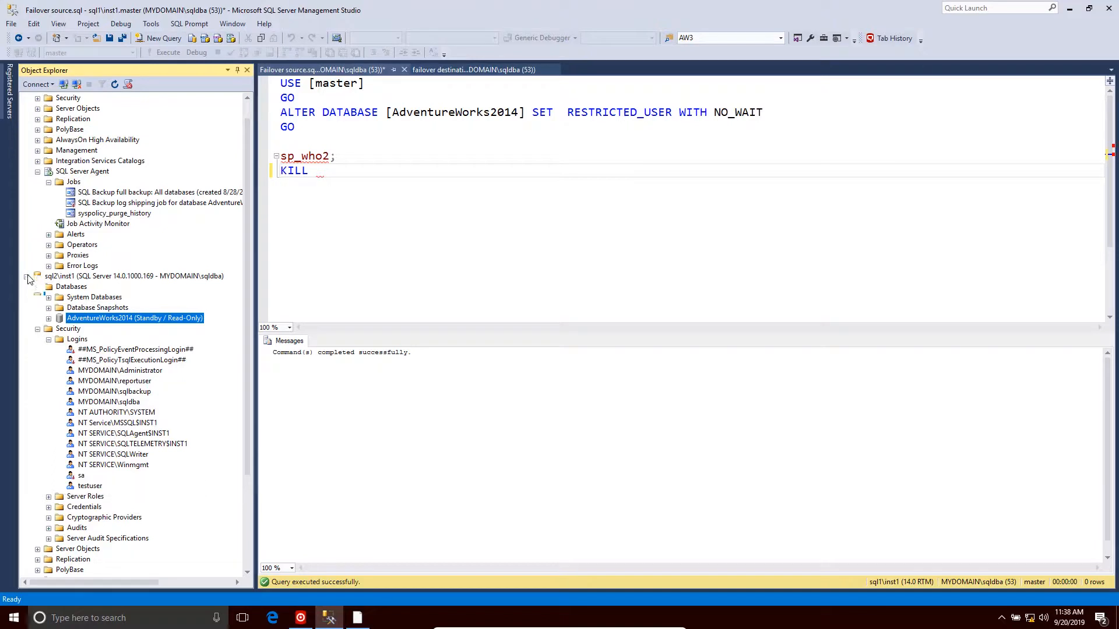
{"action": "left_click", "coordinate": [28, 296]}
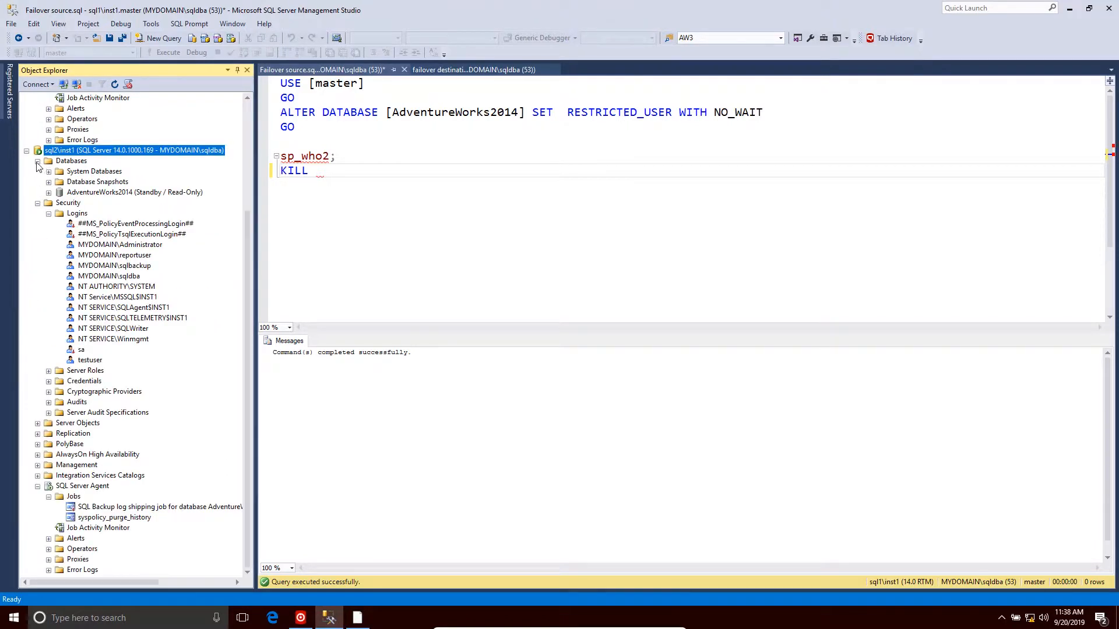
{"action": "scroll", "coordinate": [36, 166], "scroll_direction": "up", "scroll_amount": 1}
{"action": "left_click", "coordinate": [37, 203]}
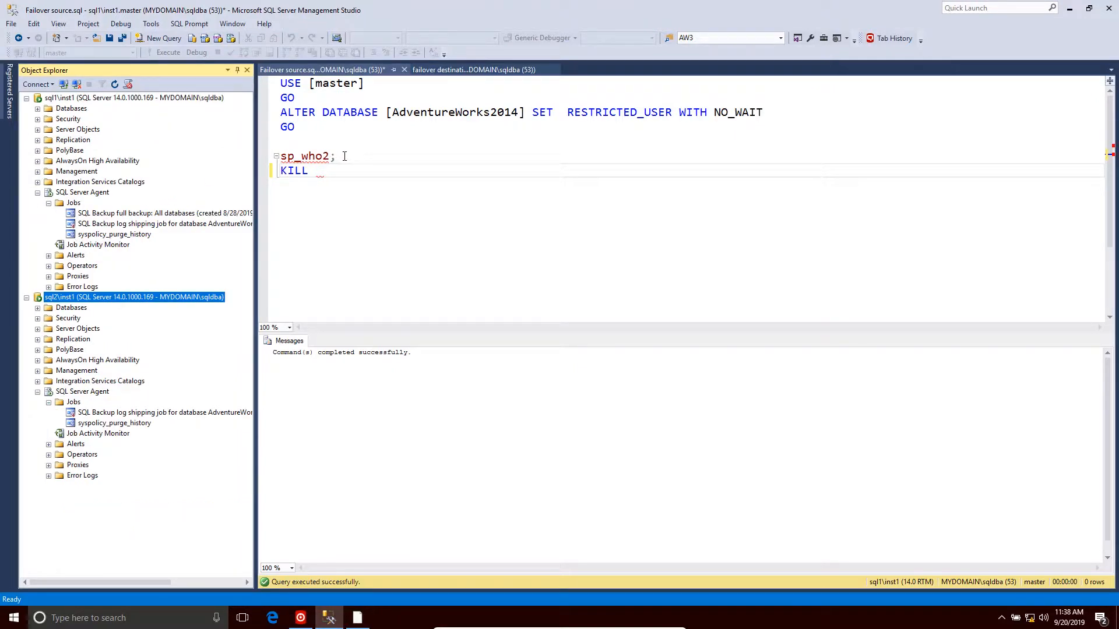
{"action": "left_click_drag", "start_coordinate": [345, 156], "coordinate": [280, 156]}
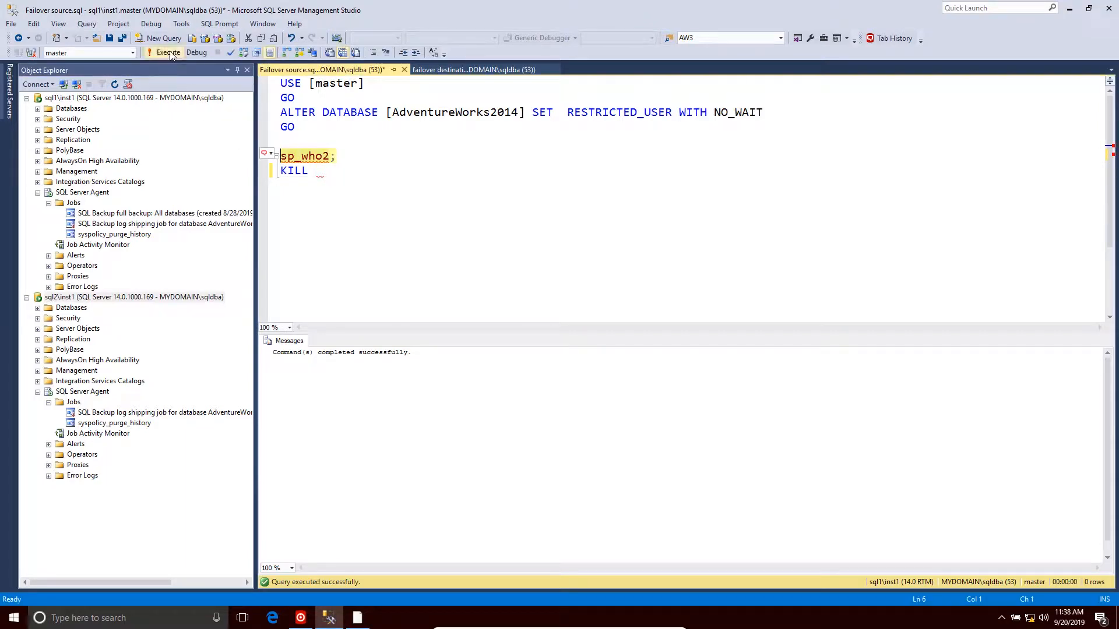
{"action": "left_click", "coordinate": [168, 52]}
- Kill session 56, the connection using AdventureWorks2014, by completing and executing KILL 56
{"action": "left_click", "coordinate": [293, 409]}
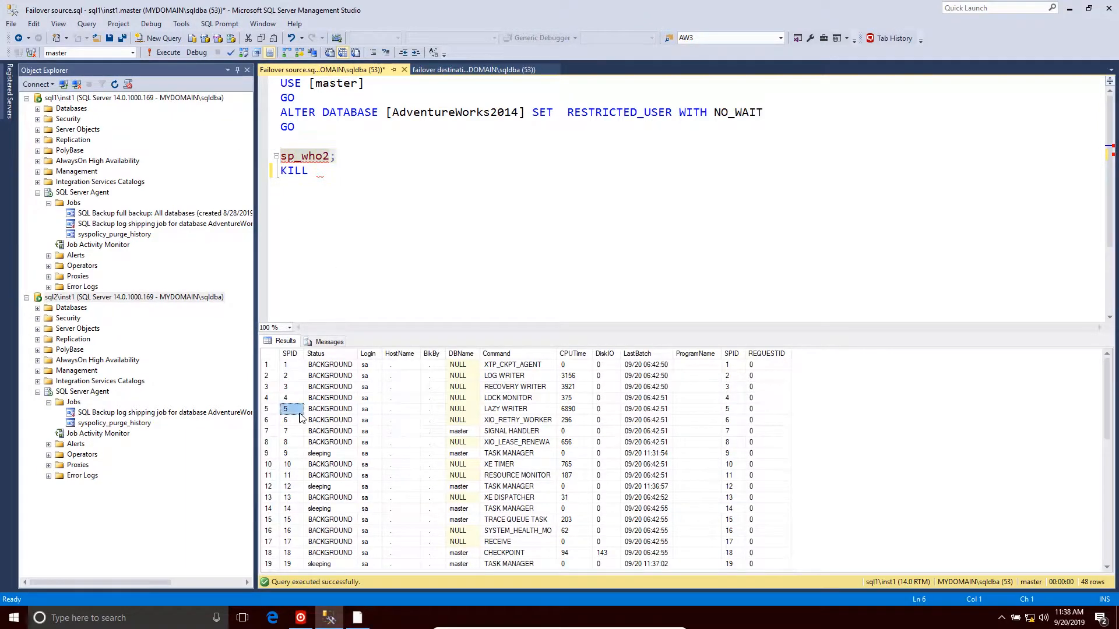
{"action": "scroll", "coordinate": [300, 417], "scroll_direction": "down", "scroll_amount": 9}
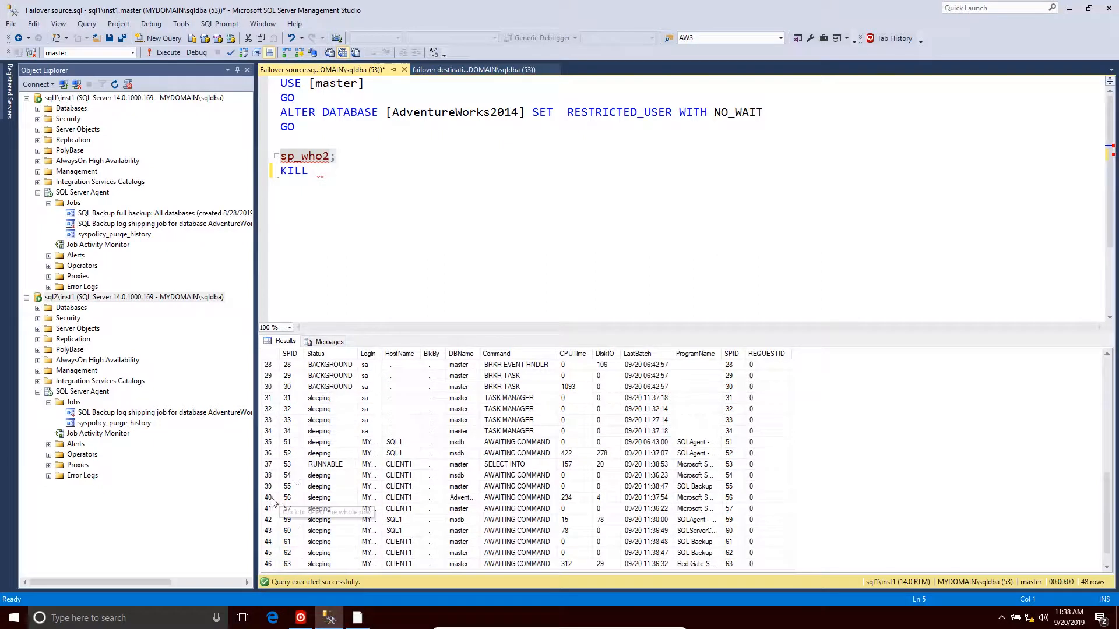
{"action": "left_click", "coordinate": [272, 500]}
{"action": "scroll", "coordinate": [273, 499], "scroll_direction": "down", "scroll_amount": 1}
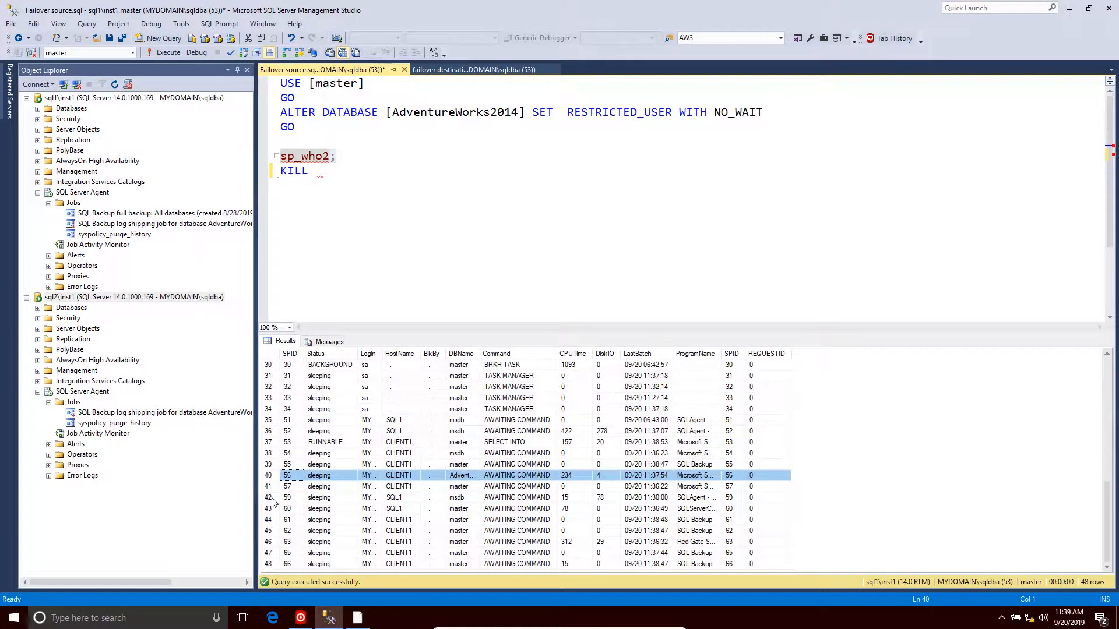
{"action": "left_click", "coordinate": [322, 170]}
{"action": "type", "text": "56"}
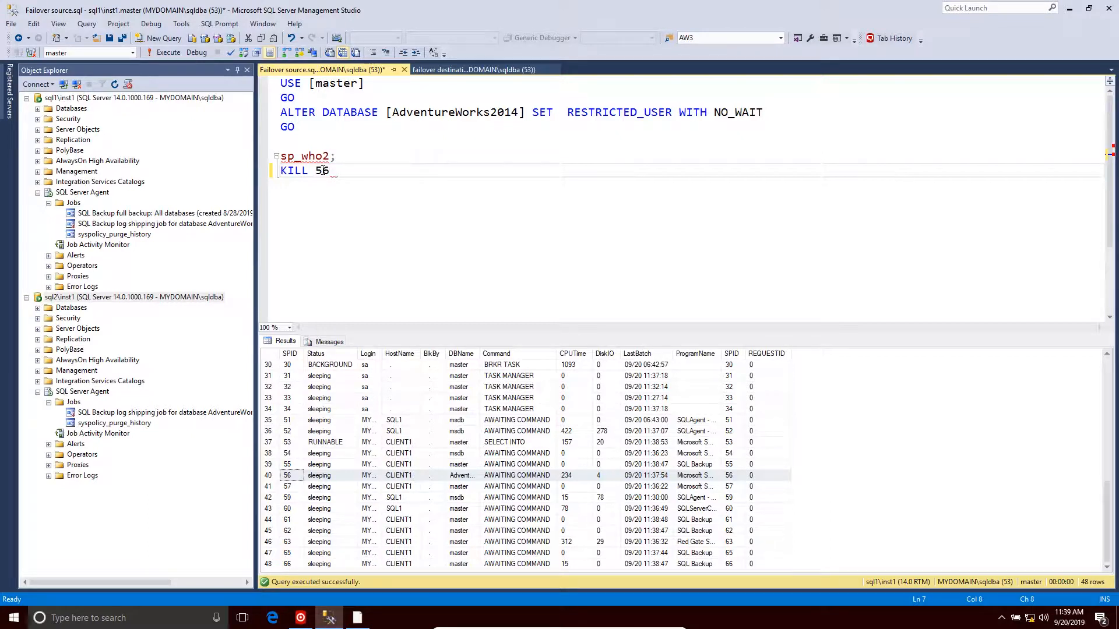
{"action": "left_click_drag", "start_coordinate": [329, 171], "coordinate": [290, 172]}
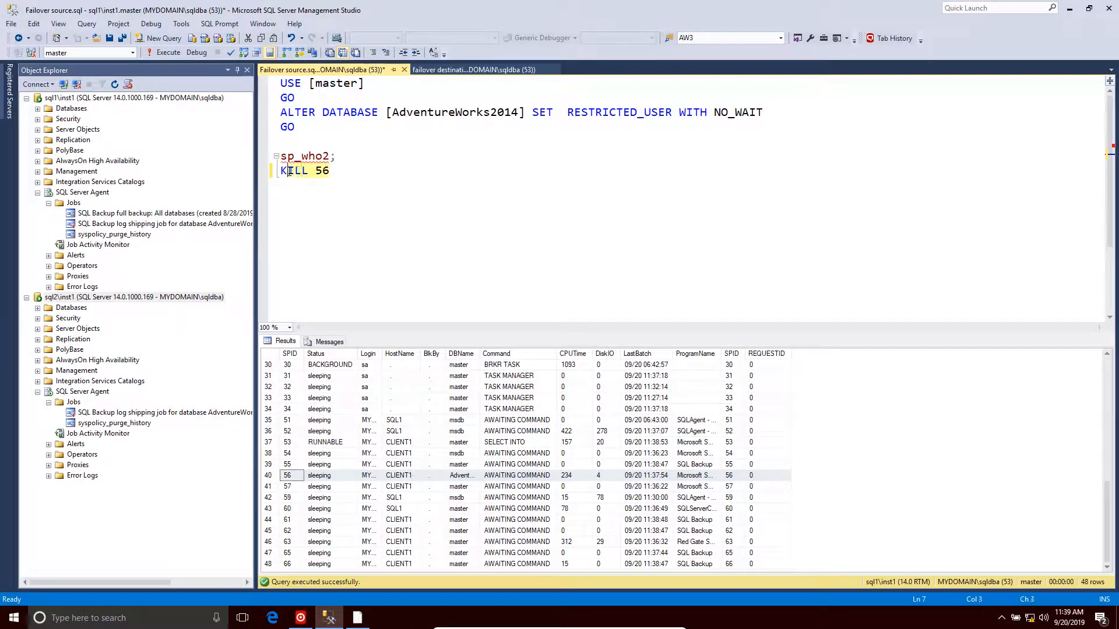
{"action": "left_click", "coordinate": [165, 53]}
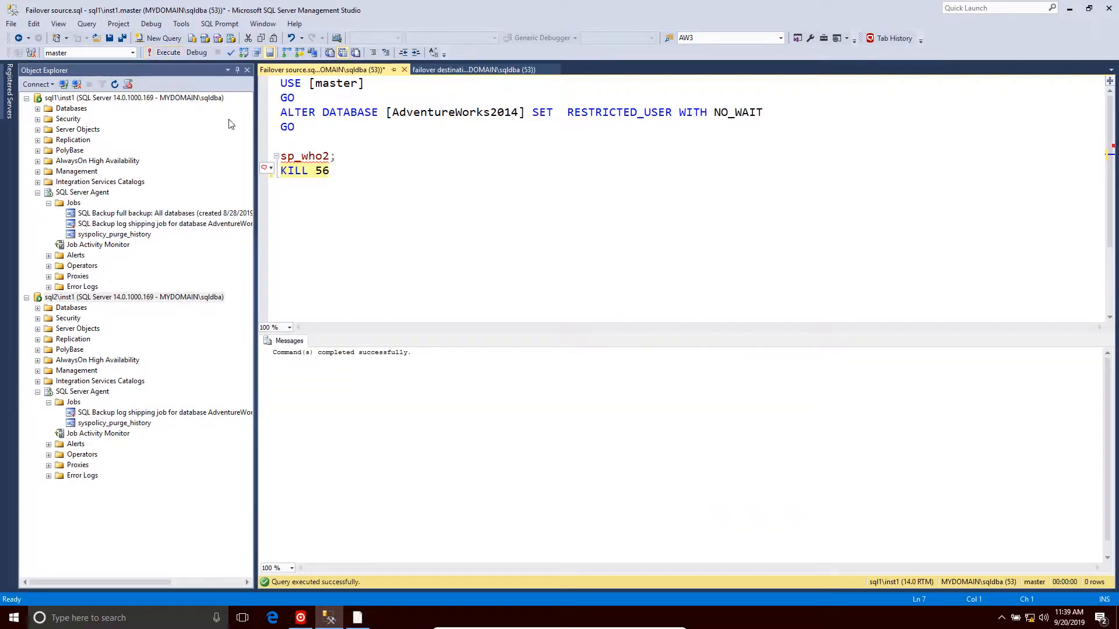
- Execute the ALTER DATABASE batch setting AdventureWorks2014 to RESTRICTED_USER on sql1, then refresh sql1's databases list
{"action": "left_click_drag", "start_coordinate": [302, 130], "coordinate": [279, 84]}
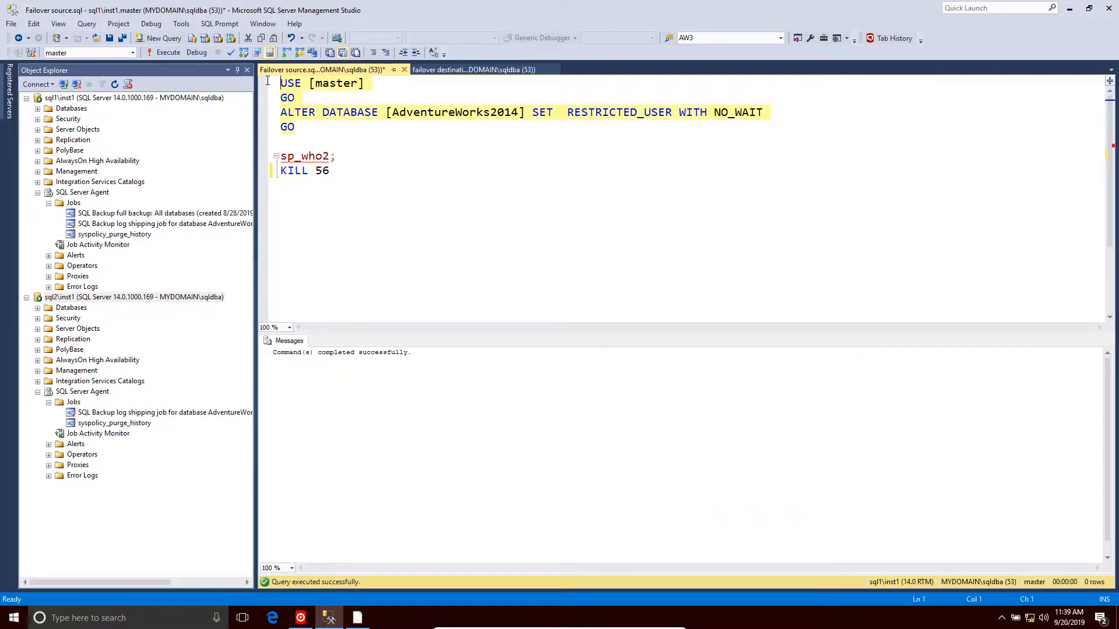
{"action": "left_click", "coordinate": [164, 52]}
{"action": "left_click", "coordinate": [37, 109]}
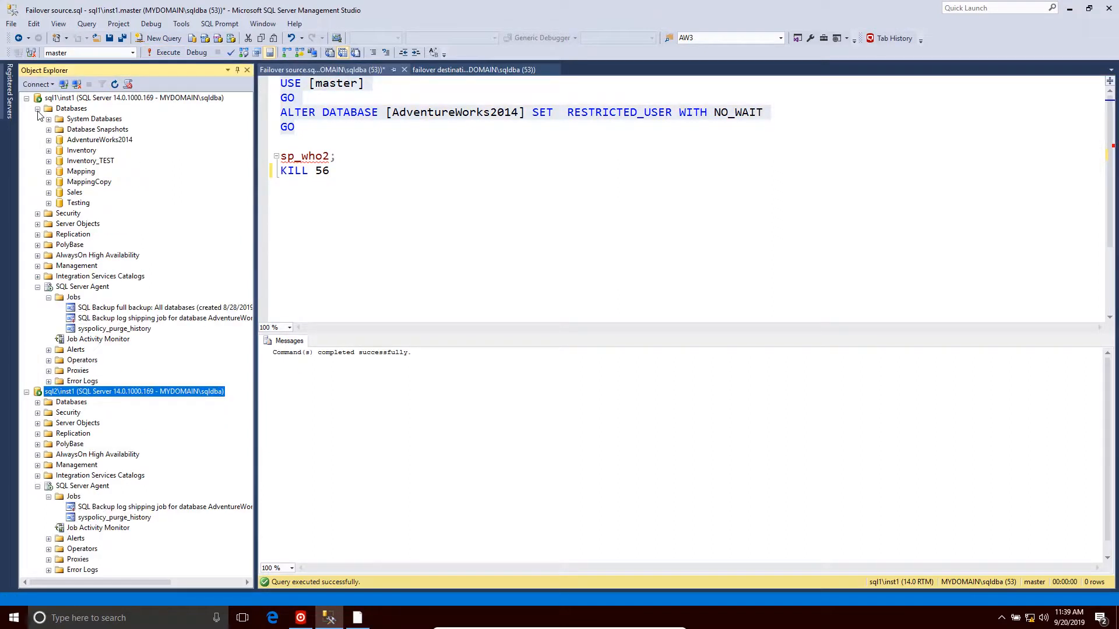
{"action": "right_click", "coordinate": [65, 109]}
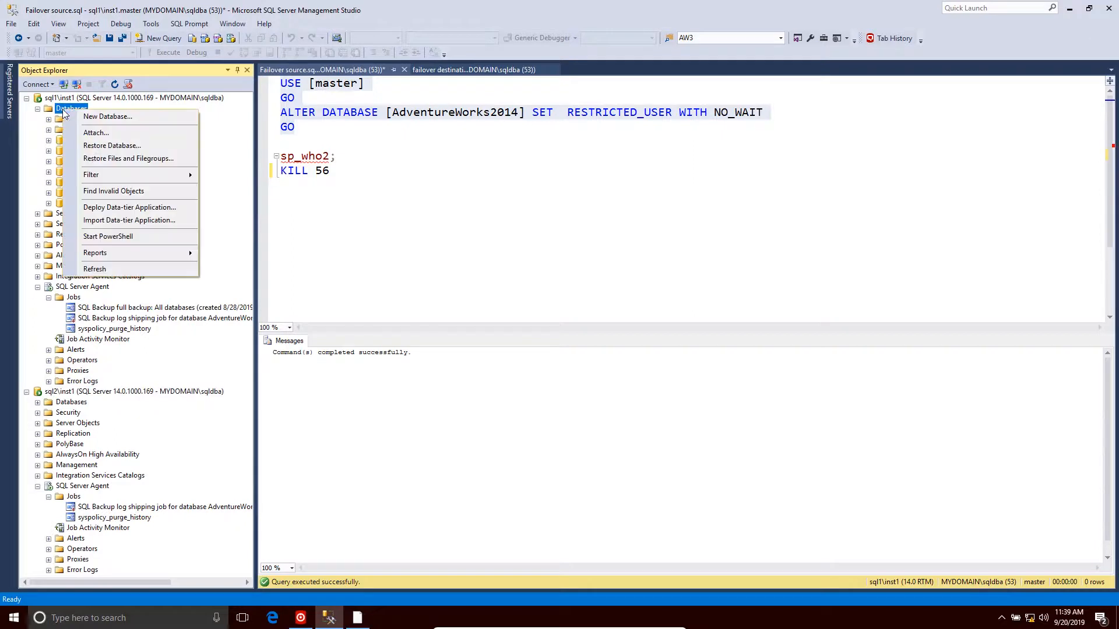
{"action": "left_click", "coordinate": [108, 269]}
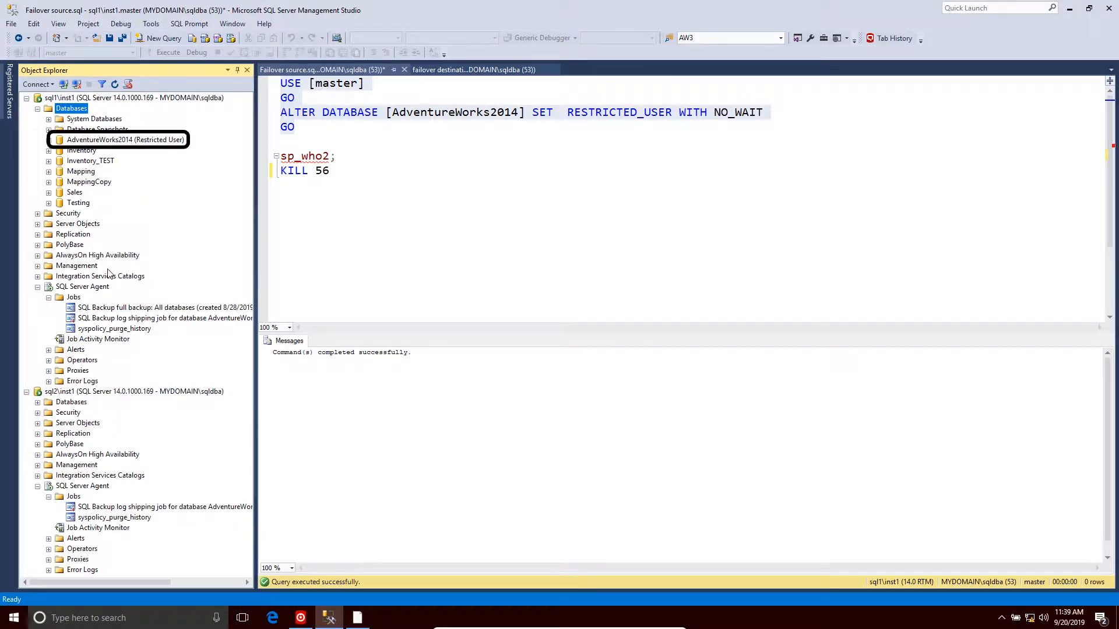
- Start the SQL Backup log shipping job for AdventureWorks2014 on sql1\inst1 and close the job dialog
{"action": "left_click", "coordinate": [130, 320]}
{"action": "right_click", "coordinate": [131, 322]}
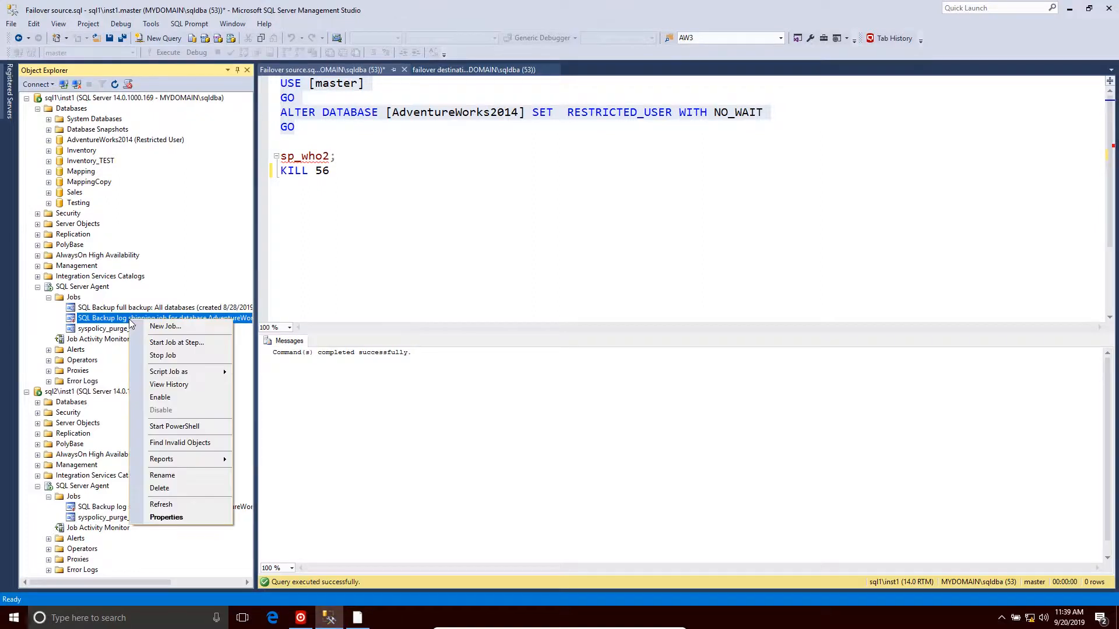
{"action": "left_click", "coordinate": [151, 344]}
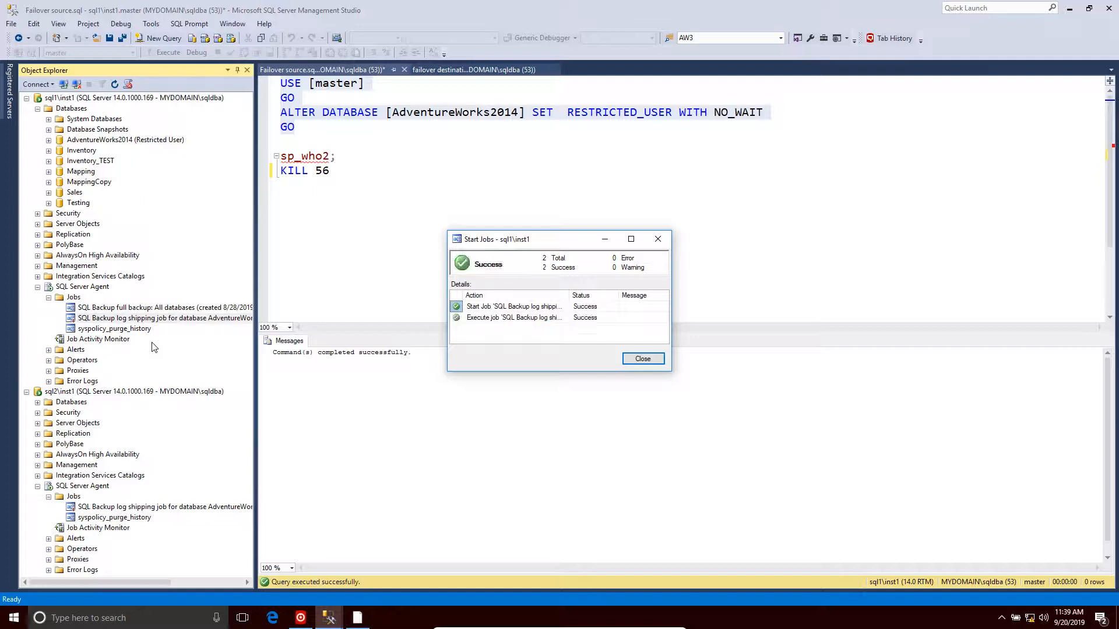
{"action": "left_click", "coordinate": [642, 359]}
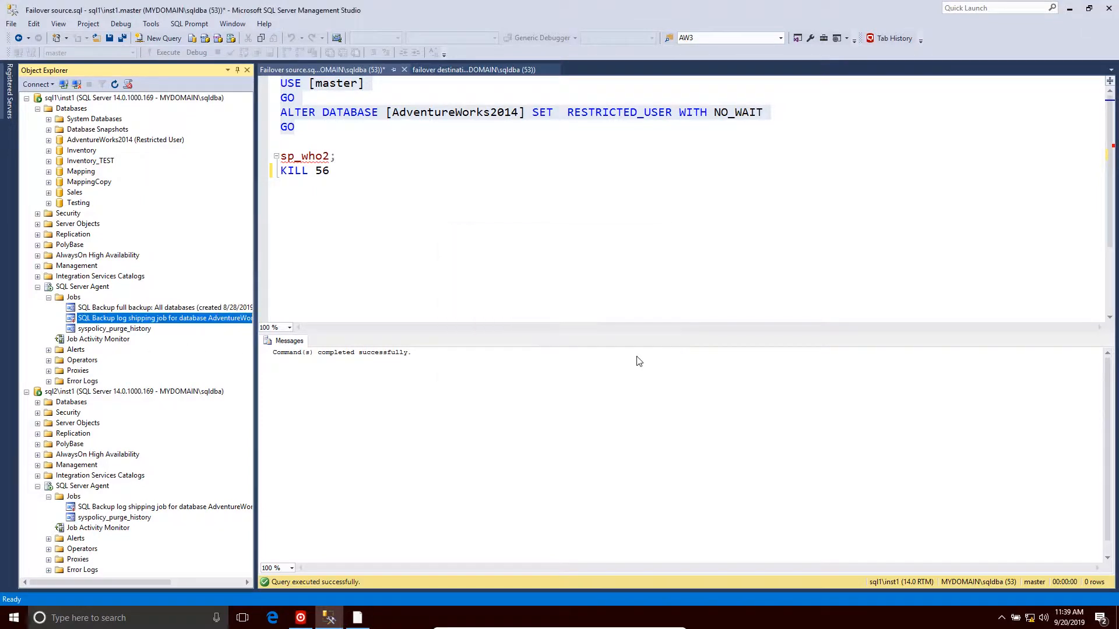
- Refresh SQL Backup's connection for AdventureWorks2014 to check its log copy queue and the LogShipping share folder
{"action": "left_click", "coordinate": [26, 98]}
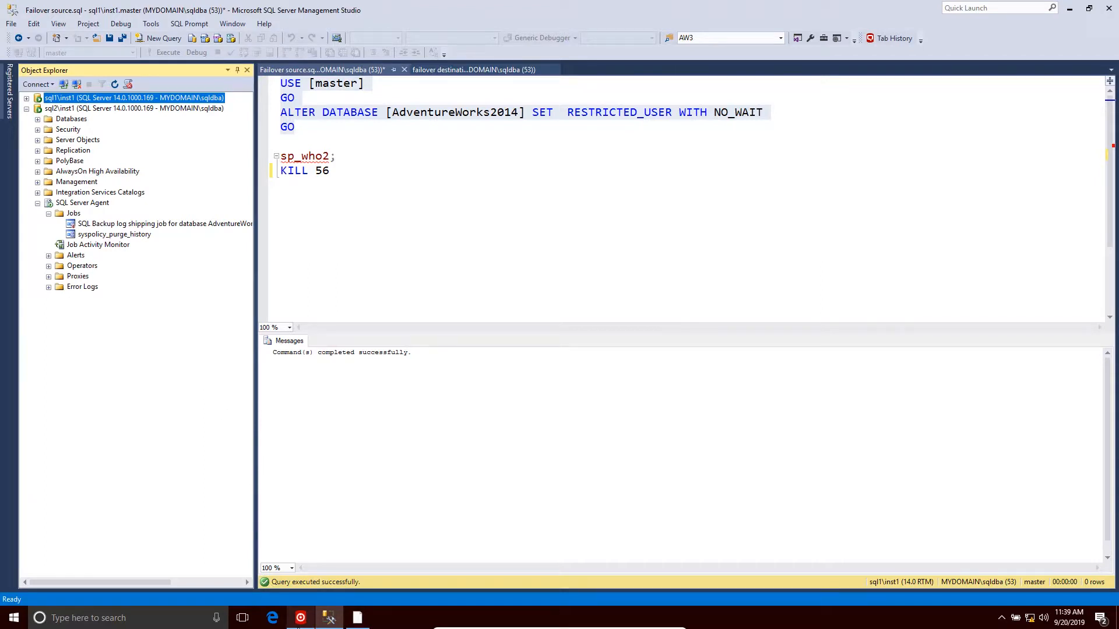
{"action": "left_click", "coordinate": [300, 619]}
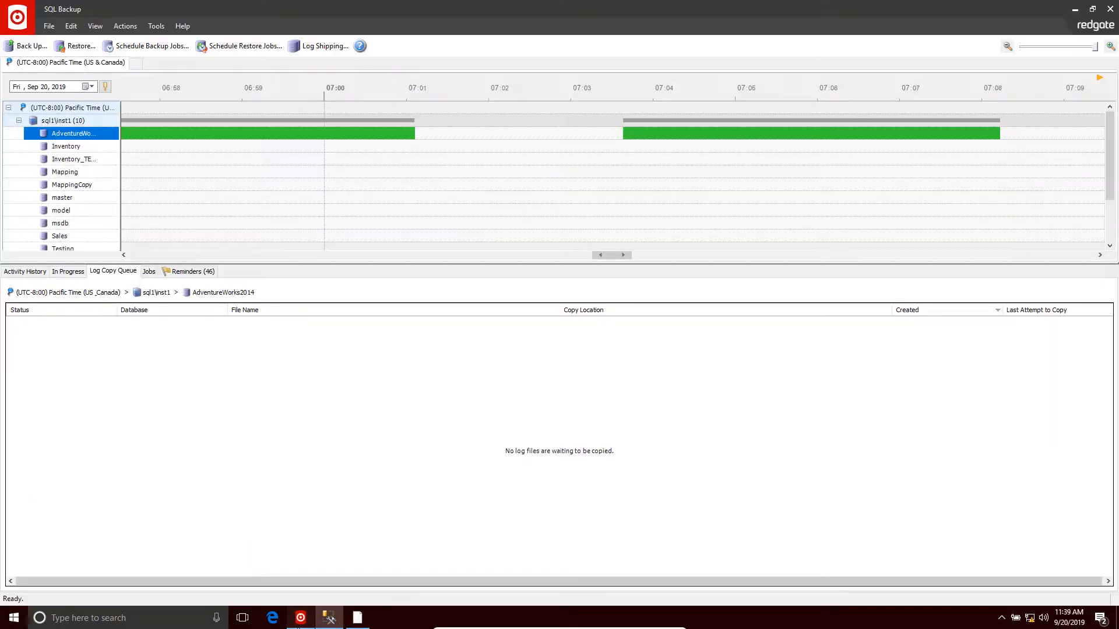
{"action": "right_click", "coordinate": [71, 137]}
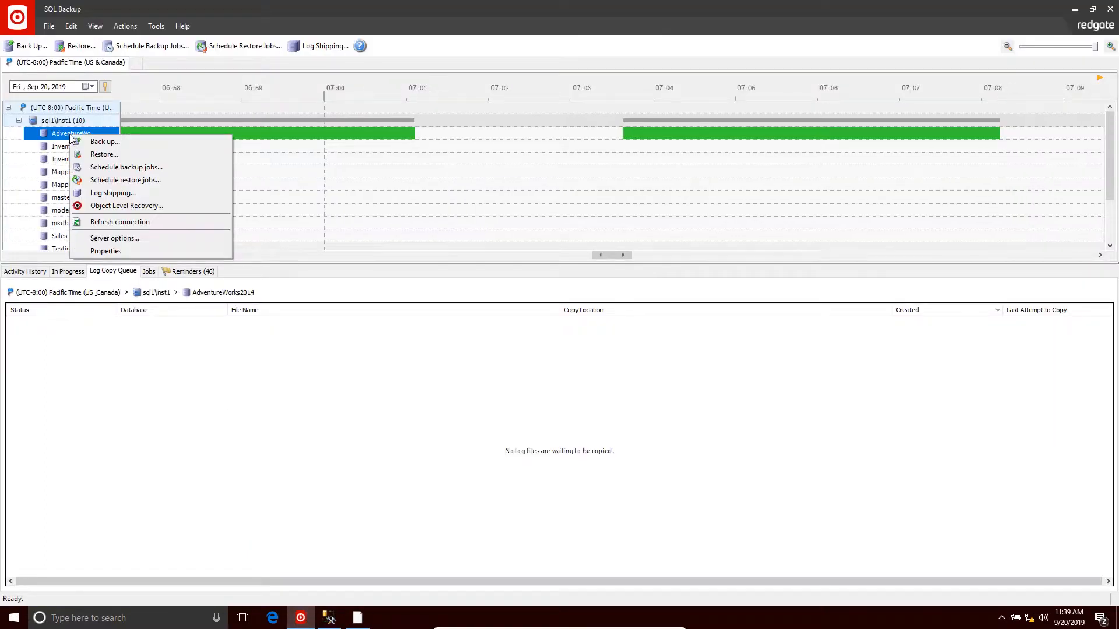
{"action": "left_click", "coordinate": [85, 222]}
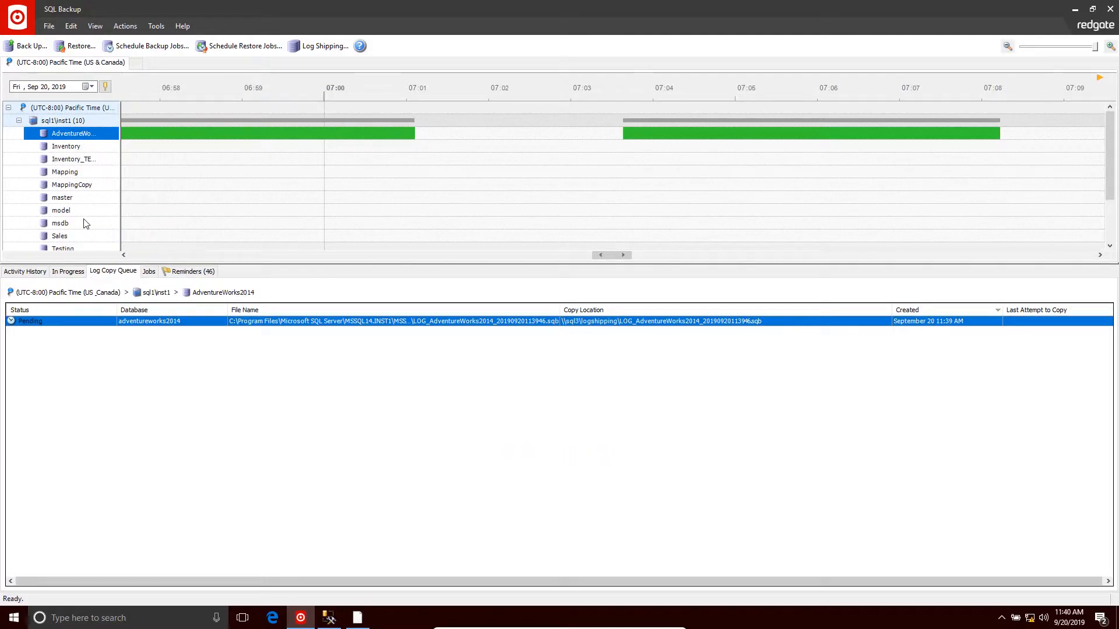
{"action": "right_click", "coordinate": [77, 135]}
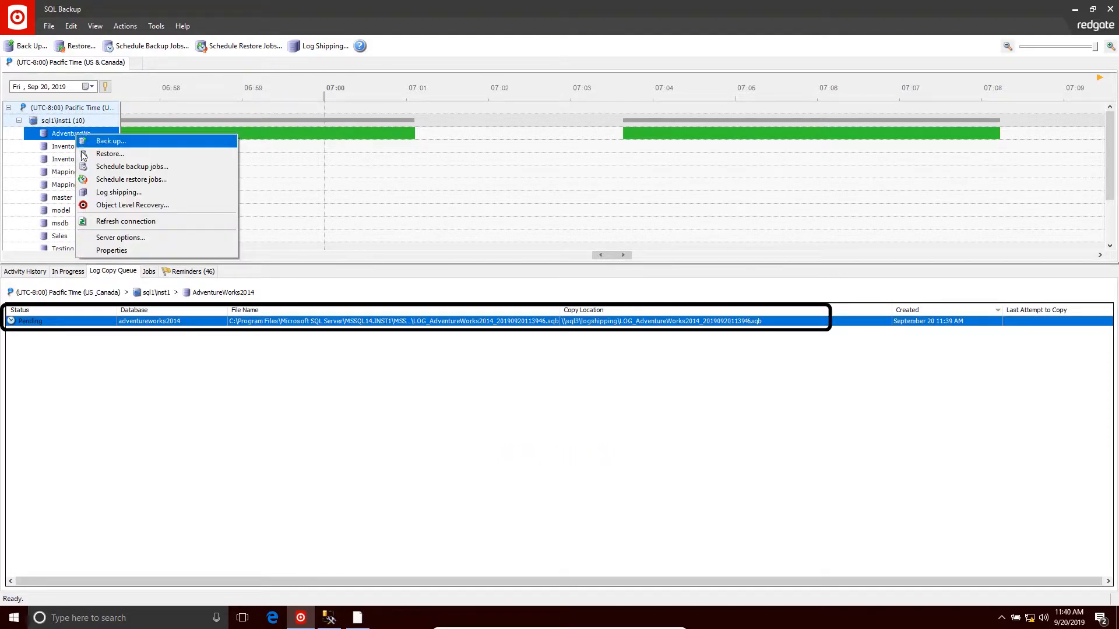
{"action": "left_click", "coordinate": [95, 222]}
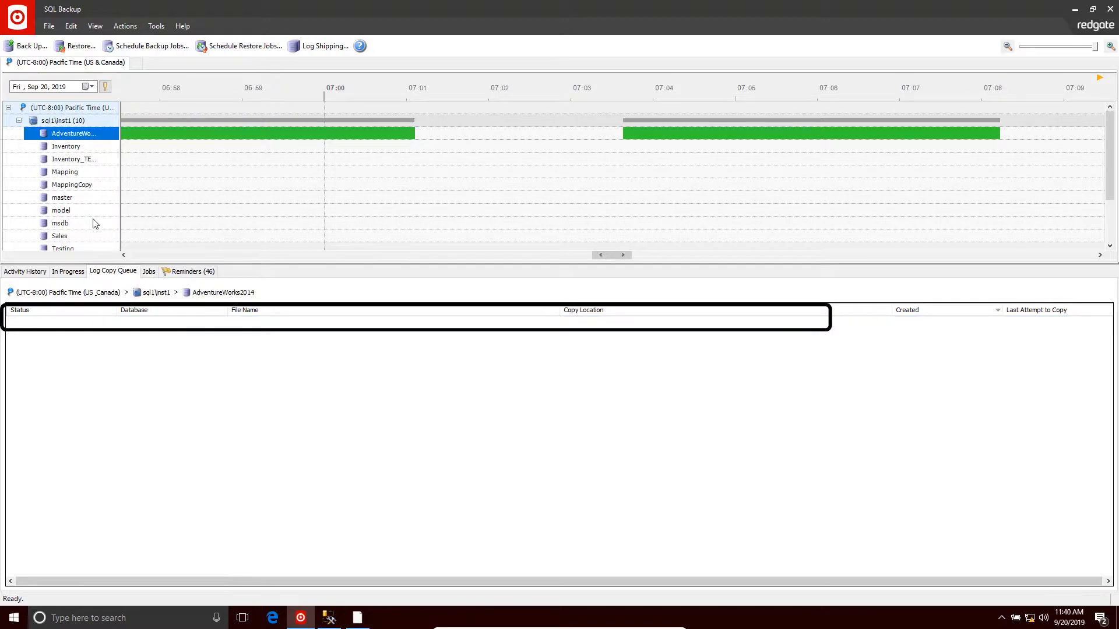
{"action": "right_click", "coordinate": [84, 136]}
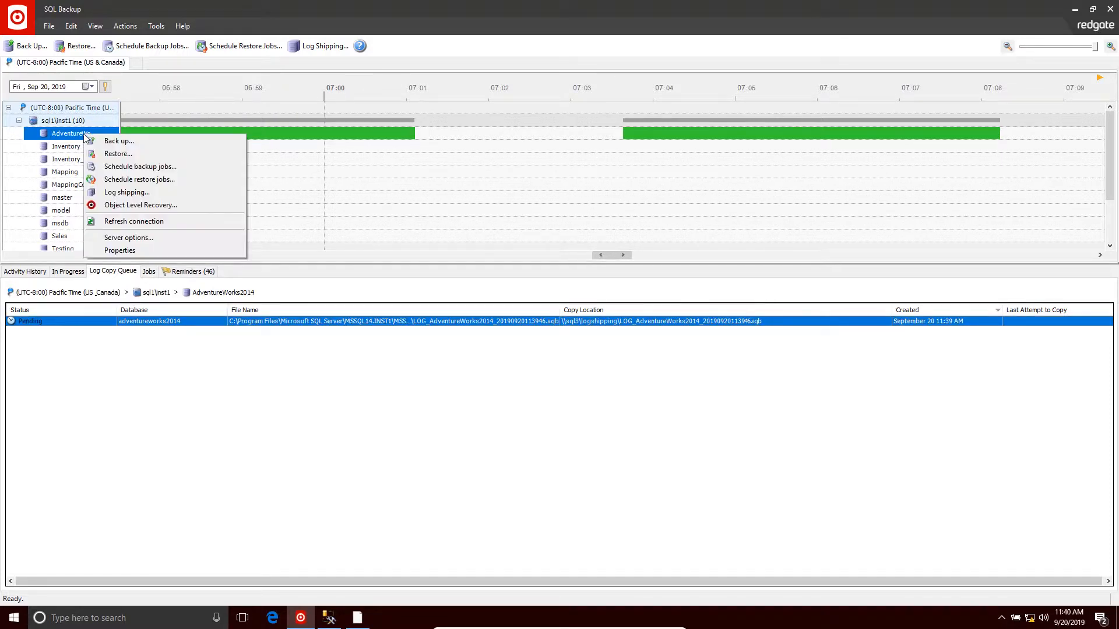
{"action": "left_click", "coordinate": [111, 222]}
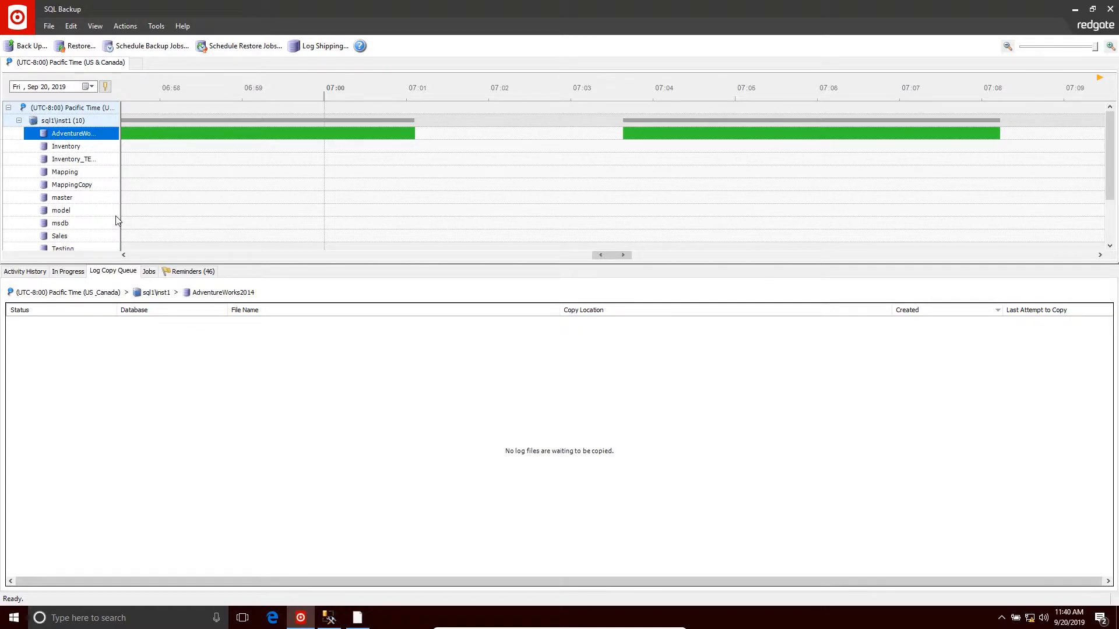
{"action": "left_click", "coordinate": [360, 622]}
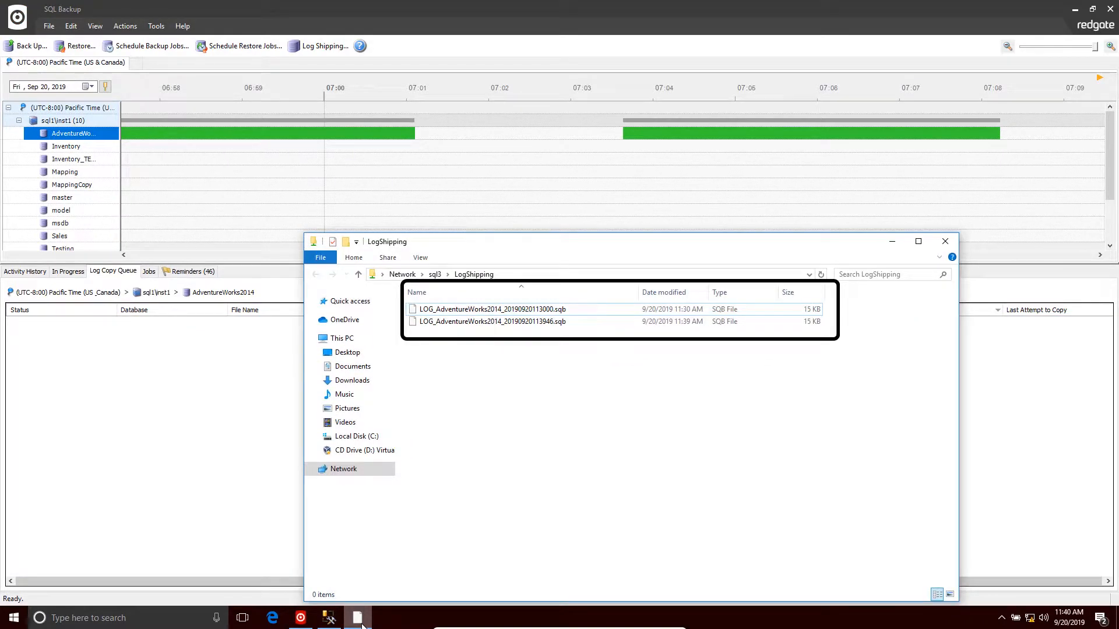
- Start the SQL Backup log shipping job on sql2\inst1, close the dialog, and check the LogShipping share folder
{"action": "left_click", "coordinate": [328, 620]}
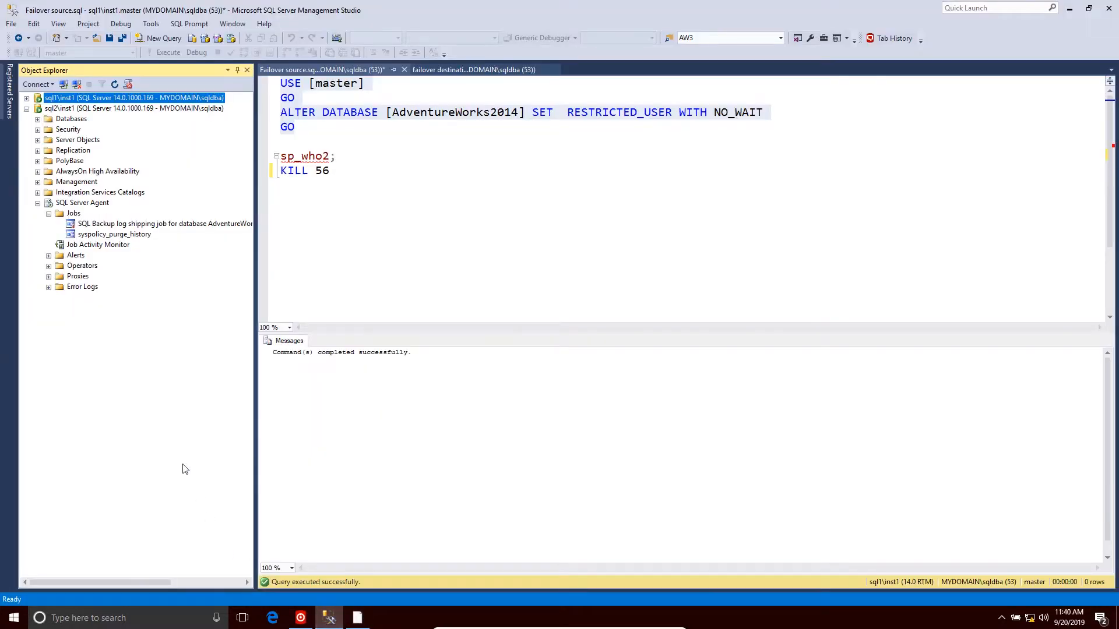
{"action": "right_click", "coordinate": [88, 224]}
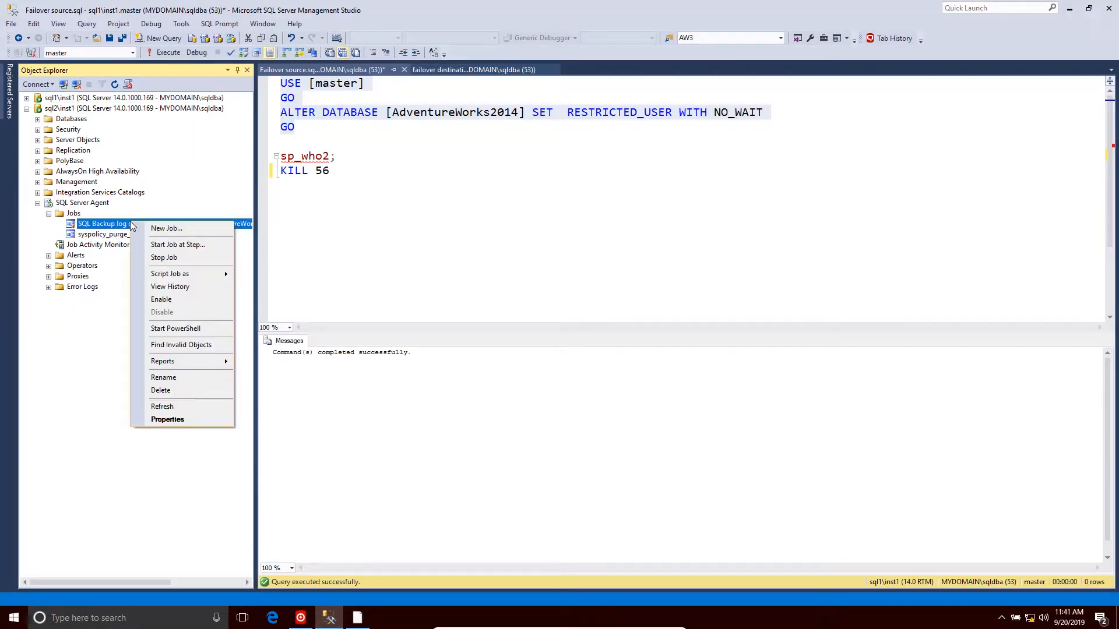
{"action": "left_click", "coordinate": [146, 243]}
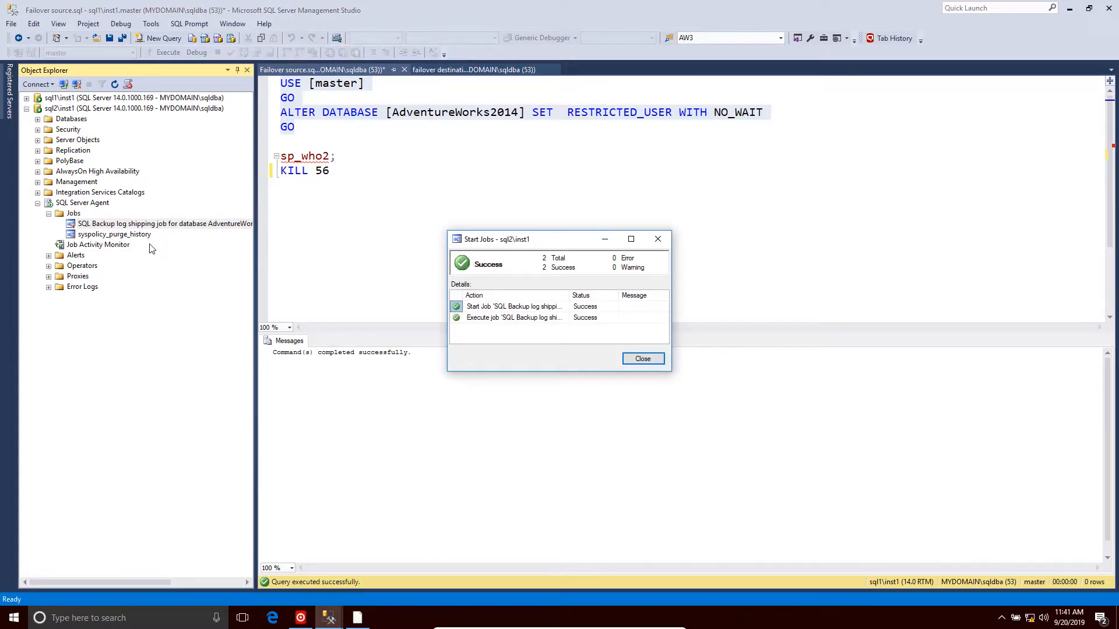
{"action": "left_click", "coordinate": [633, 361]}
{"action": "left_click", "coordinate": [364, 622]}
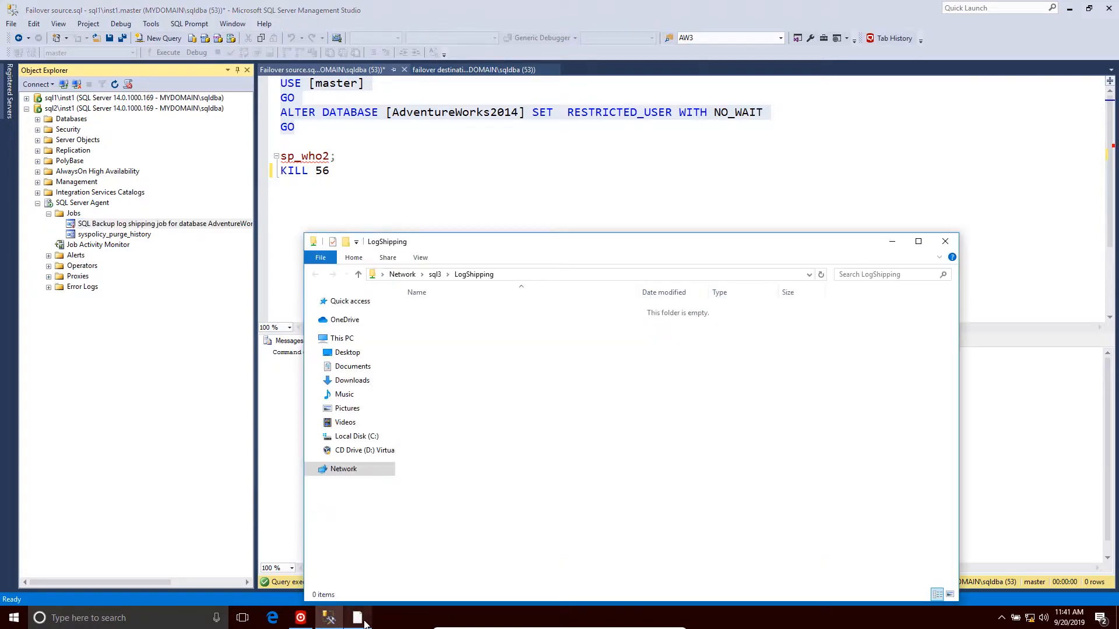
{"action": "left_click", "coordinate": [890, 242]}
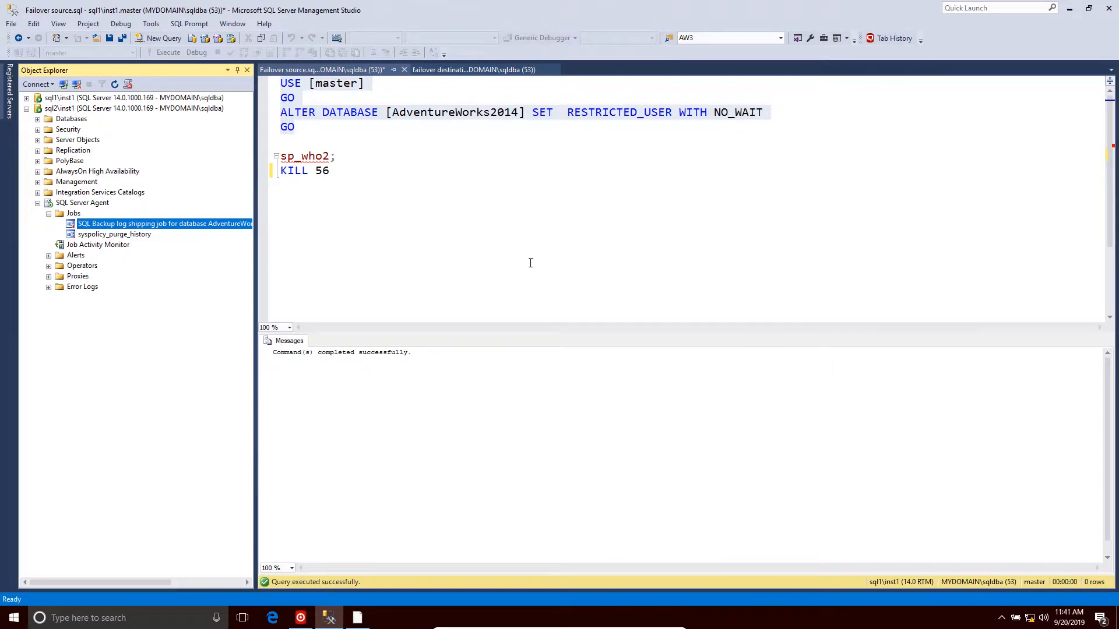
- Execute RESTORE DATABASE AdventureWorks2014 WITH RECOVERY in the failover destination query window
{"action": "left_click", "coordinate": [430, 71]}
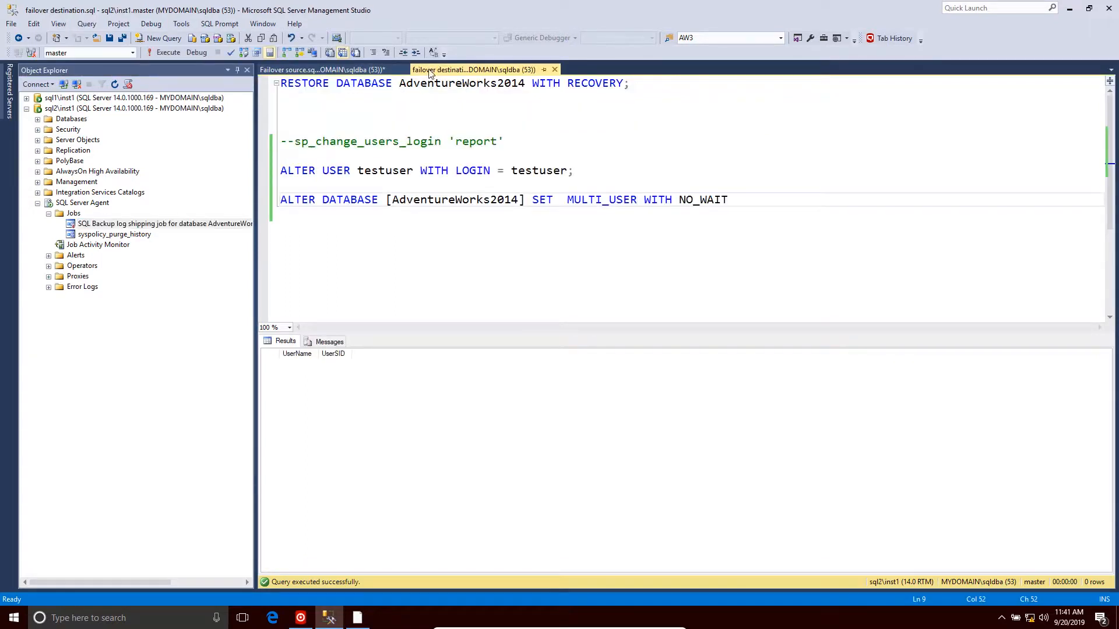
{"action": "left_click", "coordinate": [537, 95]}
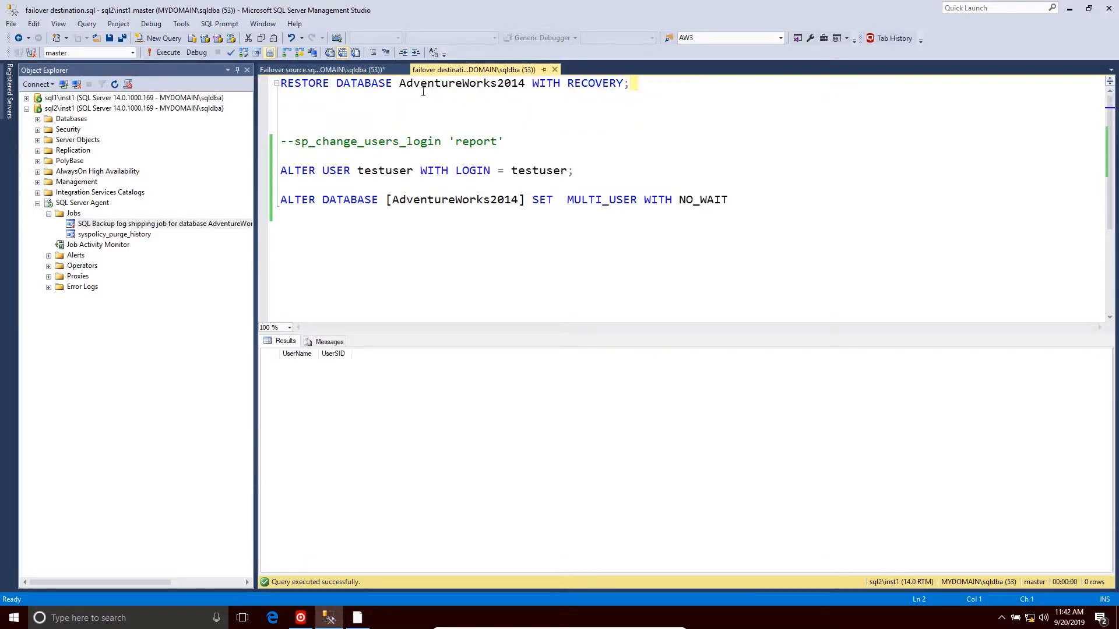
{"action": "left_click_drag", "start_coordinate": [423, 91], "coordinate": [302, 81]}
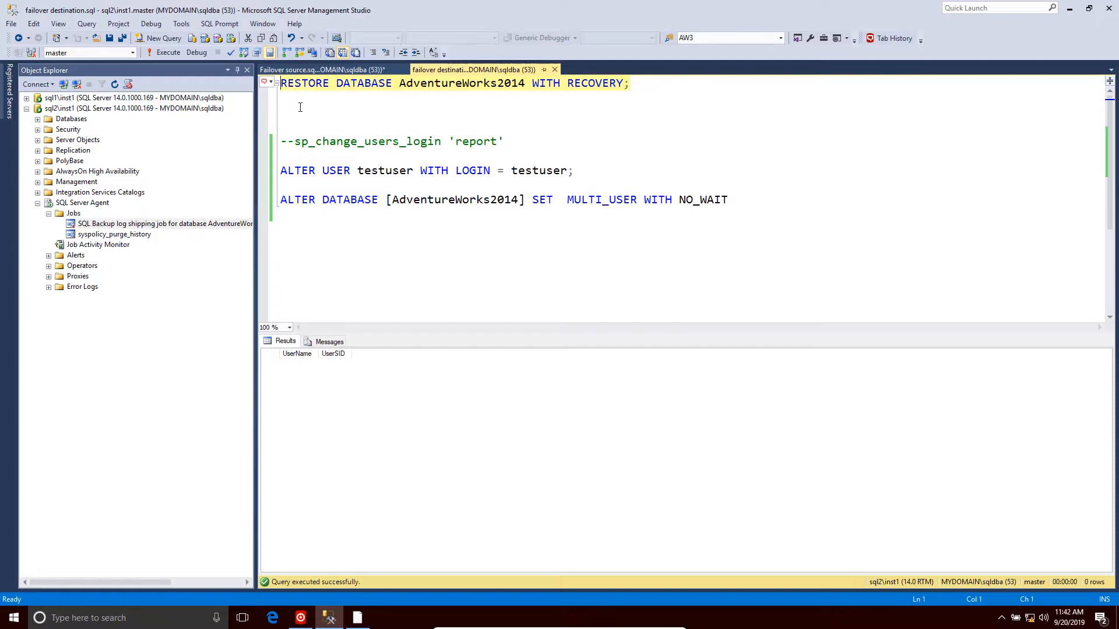
{"action": "left_click", "coordinate": [166, 53]}
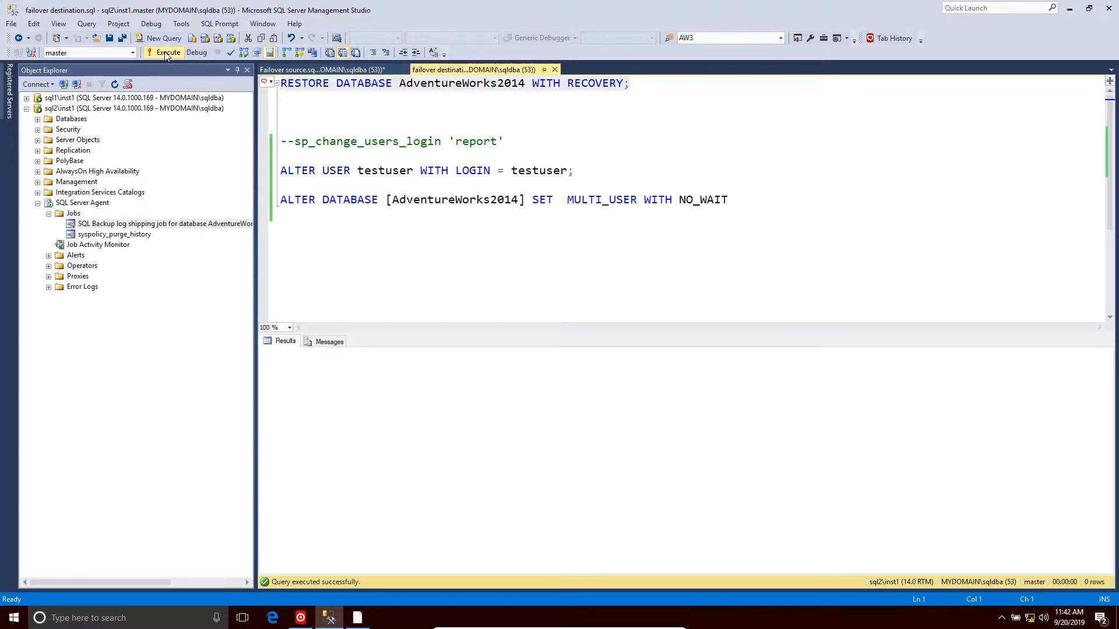
- Expand and refresh sql2's databases list in Object Explorer
{"action": "left_click", "coordinate": [38, 120]}
{"action": "left_click", "coordinate": [58, 120]}
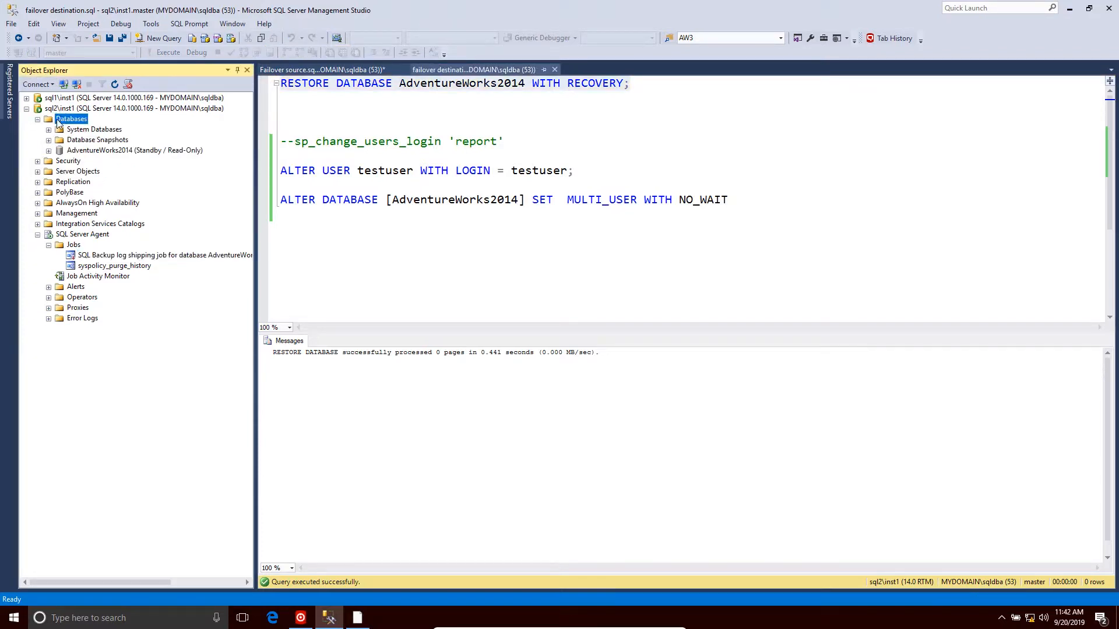
{"action": "right_click", "coordinate": [57, 120]}
{"action": "left_click", "coordinate": [108, 281]}
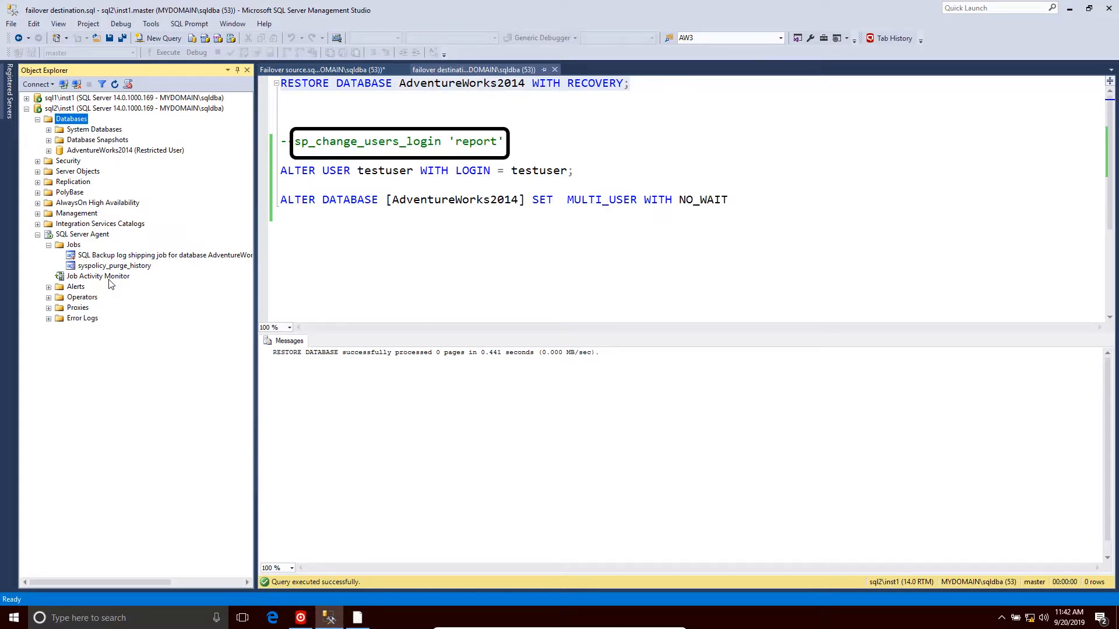
- Execute ALTER USER testuser WITH LOGIN = testuser against the AdventureWorks2014 database on sql2
{"action": "left_click", "coordinate": [282, 171]}
{"action": "left_click_drag", "start_coordinate": [282, 170], "coordinate": [601, 171]}
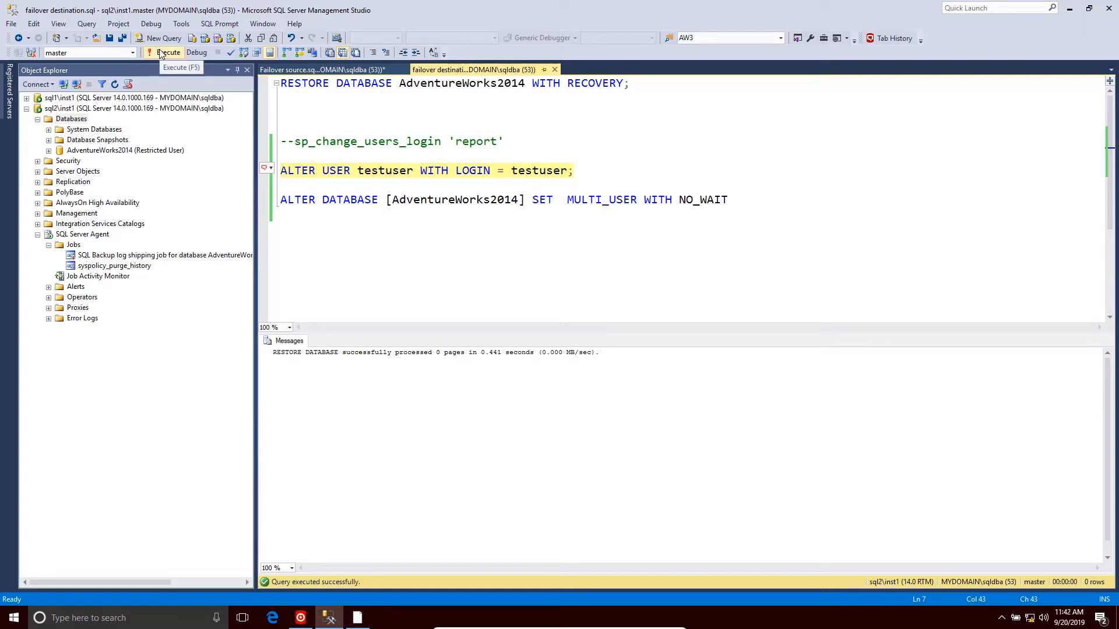
{"action": "left_click", "coordinate": [133, 52]}
{"action": "left_click", "coordinate": [125, 60]}
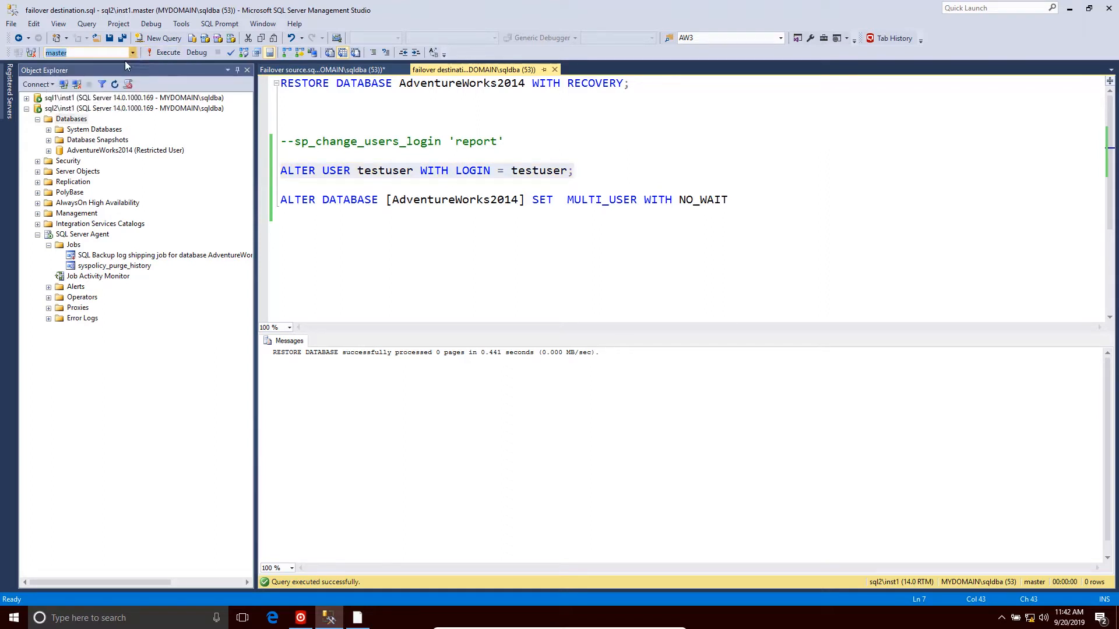
{"action": "left_click", "coordinate": [156, 53]}
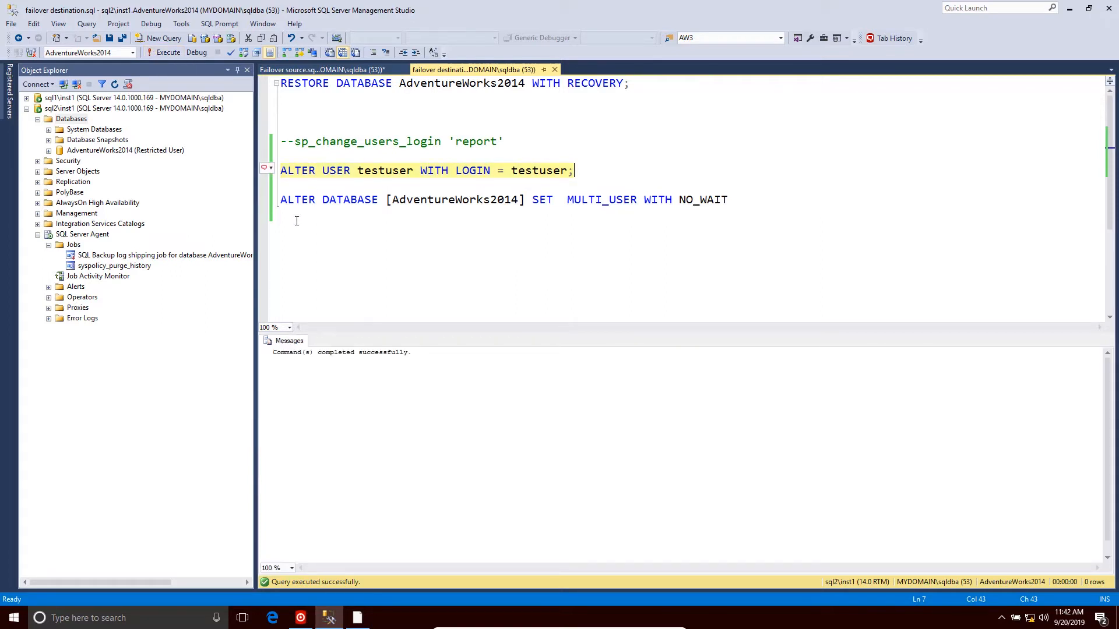
- Execute ALTER DATABASE [AdventureWorks2014] SET MULTI_USER WITH NO_WAIT, then refresh sql2's databases list
{"action": "left_click", "coordinate": [269, 205]}
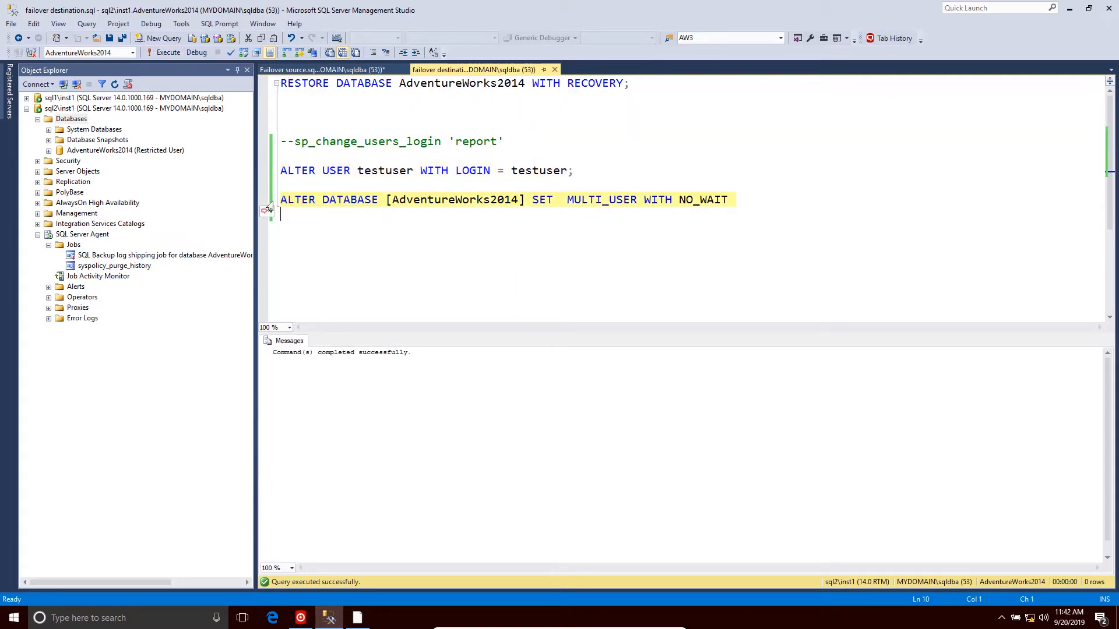
{"action": "left_click", "coordinate": [167, 52]}
{"action": "right_click", "coordinate": [78, 120]}
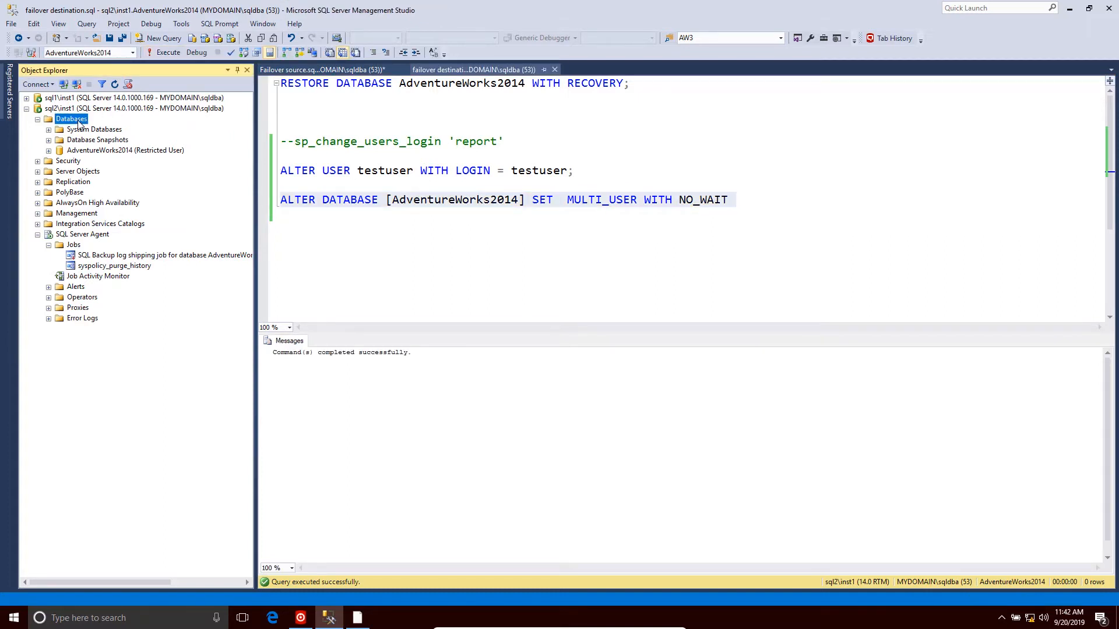
{"action": "left_click", "coordinate": [110, 281]}
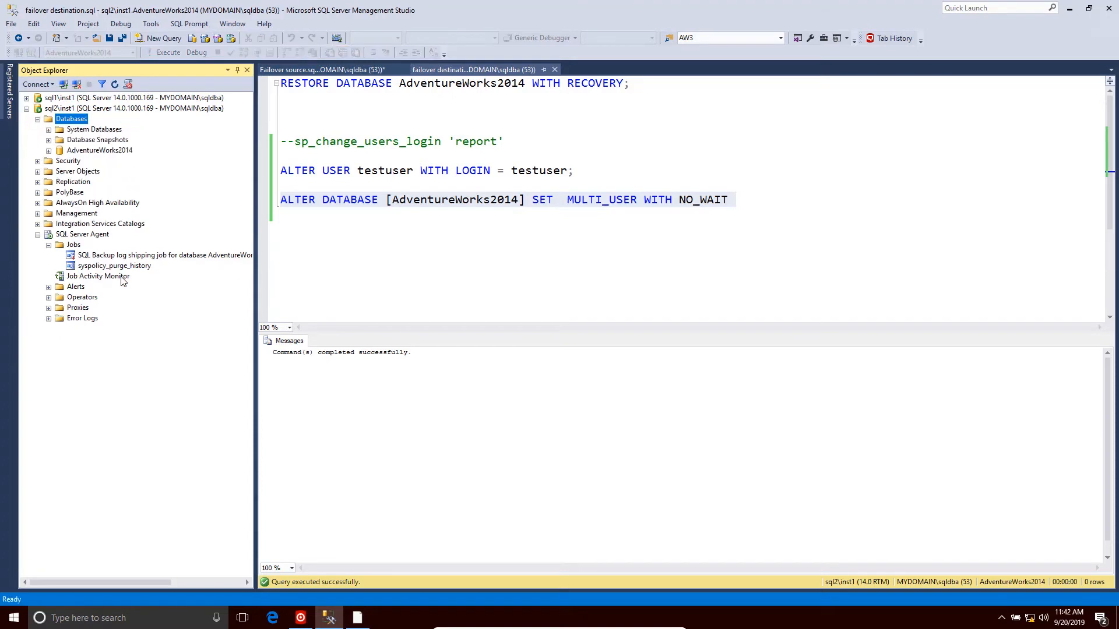